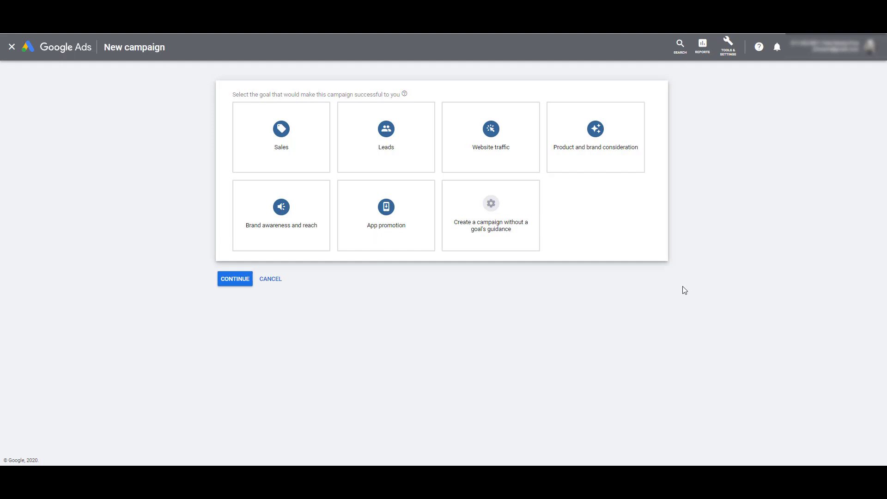
# Start a Video campaign without goal guidance, keeping Custom video campaign, and reach its settings form
pyautogui.click(536, 233)
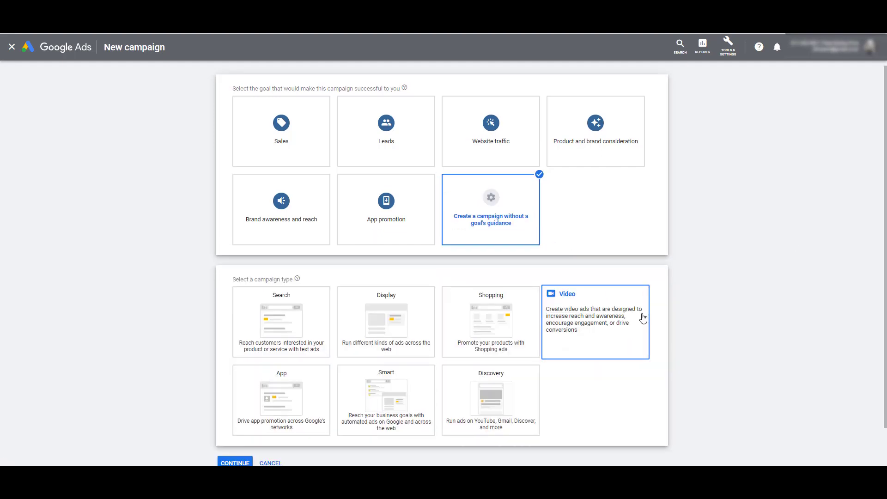
pyautogui.click(643, 318)
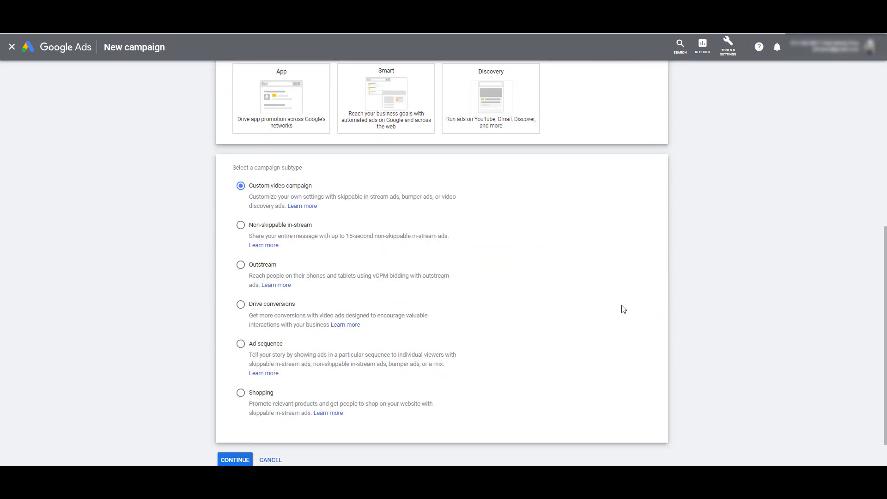
pyautogui.click(235, 460)
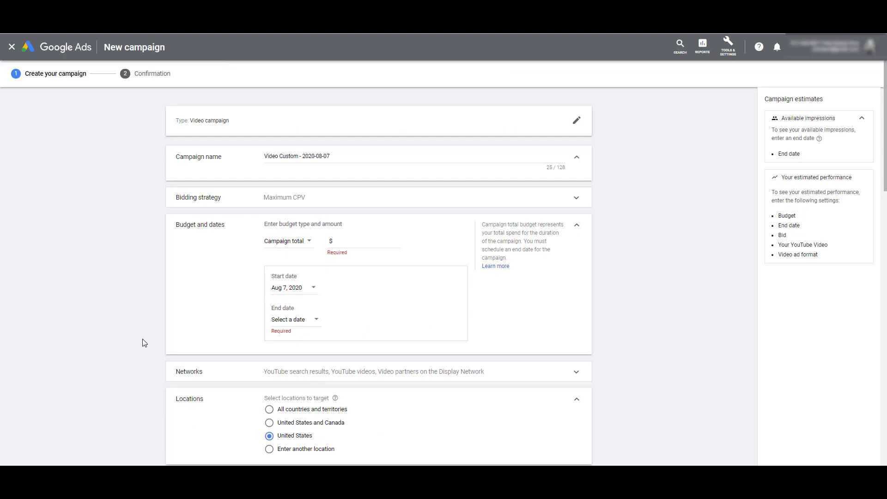
pyautogui.scroll(-5, 144, 344)
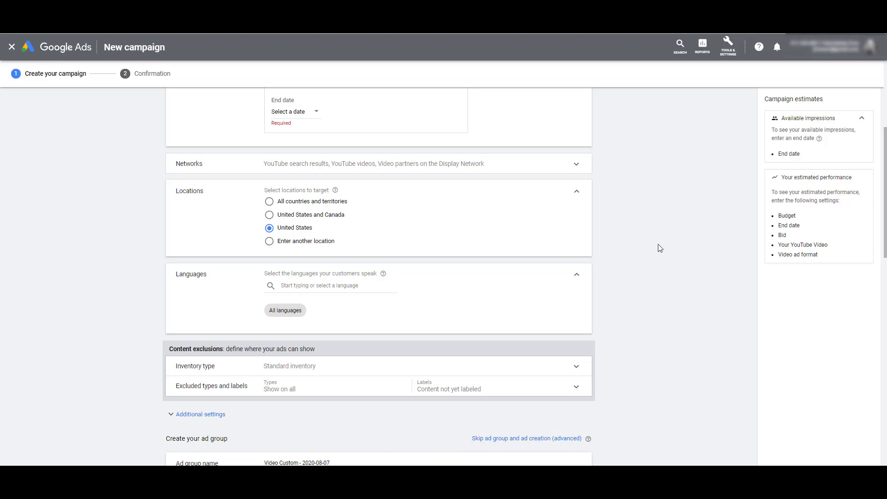
# Expand Networks to show YouTube search results, YouTube videos and Display Network video partners
pyautogui.click(578, 166)
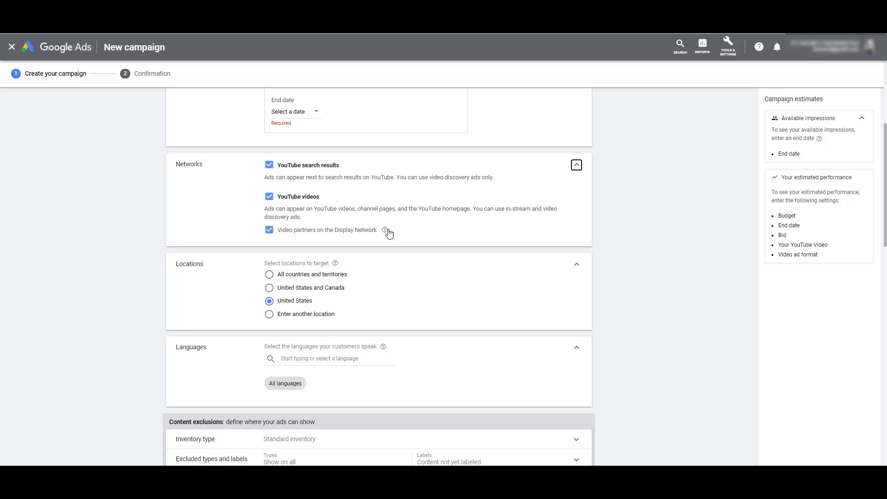
pyautogui.moveTo(386, 232)
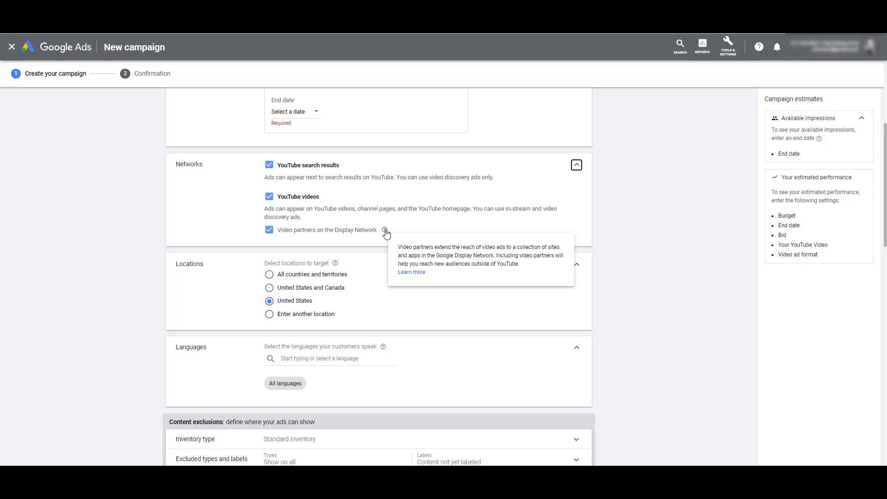
pyautogui.click(269, 196)
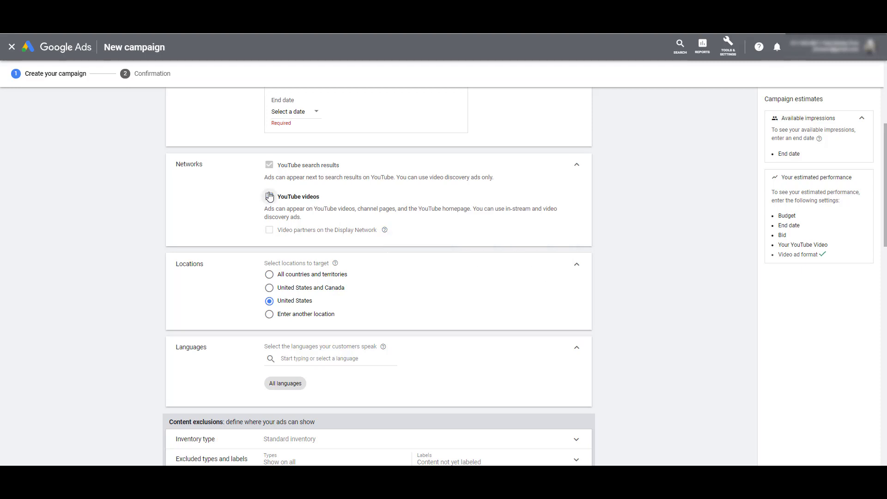
pyautogui.click(301, 197)
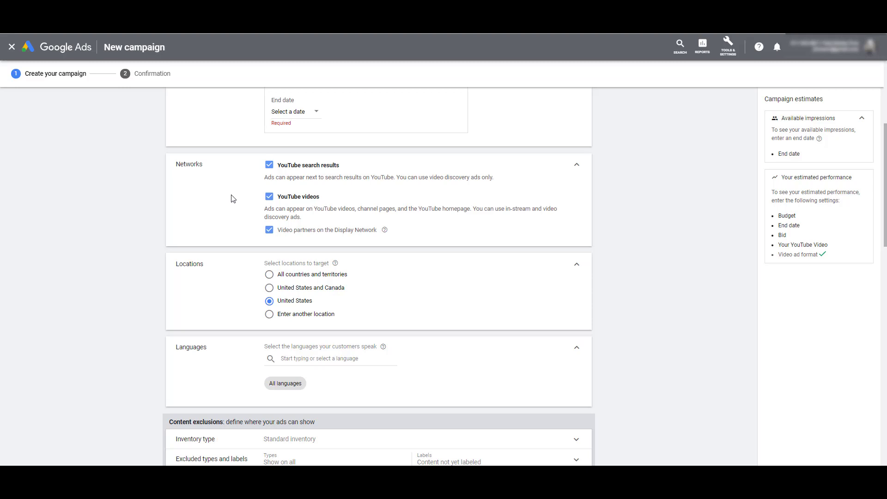
# Expand Placements targeting in the ad group's Content section
pyautogui.scroll(-7, 233, 199)
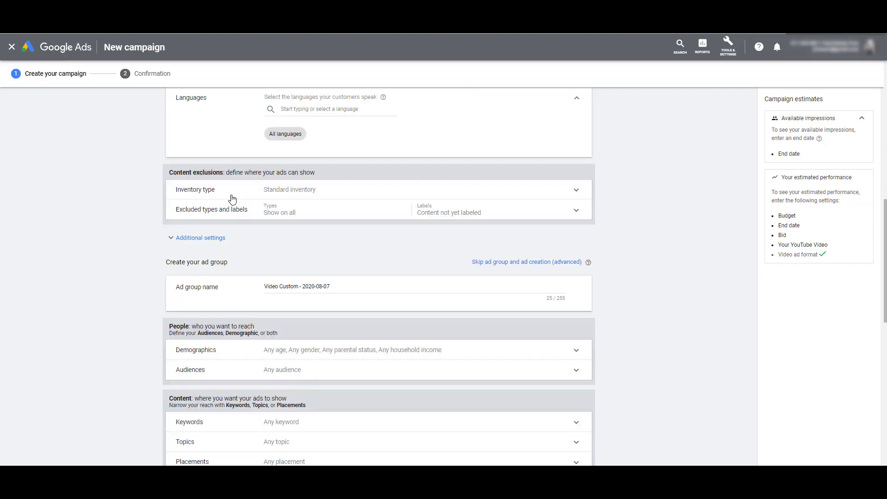
pyautogui.scroll(-2, 231, 199)
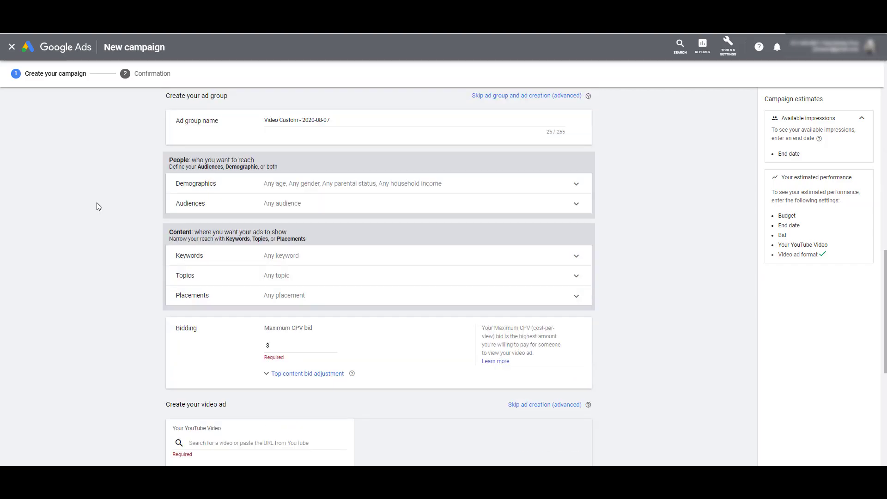
pyautogui.click(355, 300)
pyautogui.scroll(-1, 652, 382)
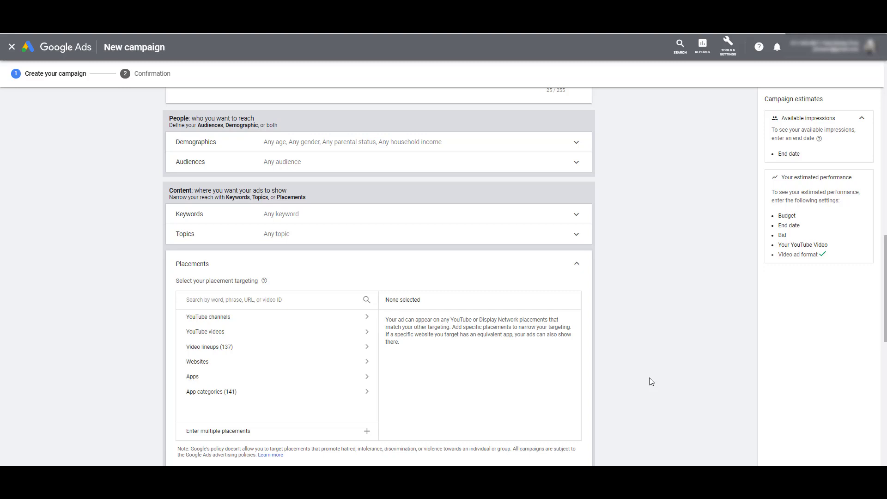
# Search YouTube channels for 'mlb' and add MLB and MLB Network as placements
pyautogui.click(319, 321)
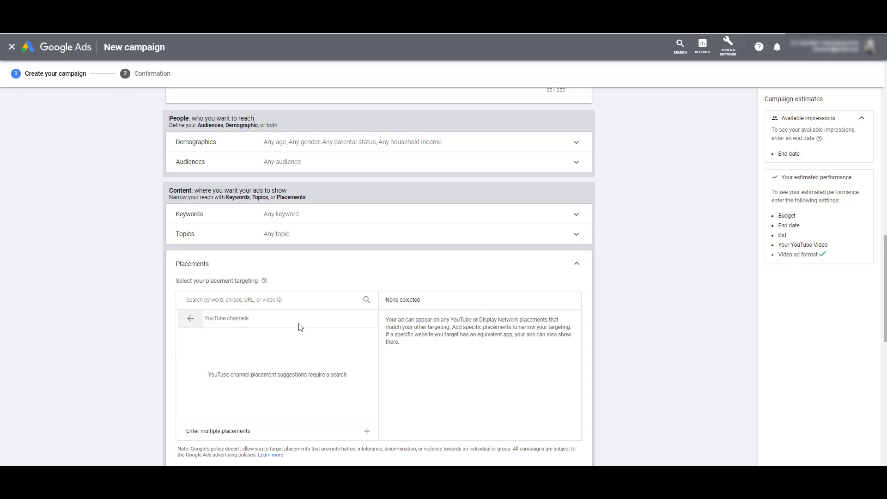
pyautogui.click(309, 300)
pyautogui.write('mlb')
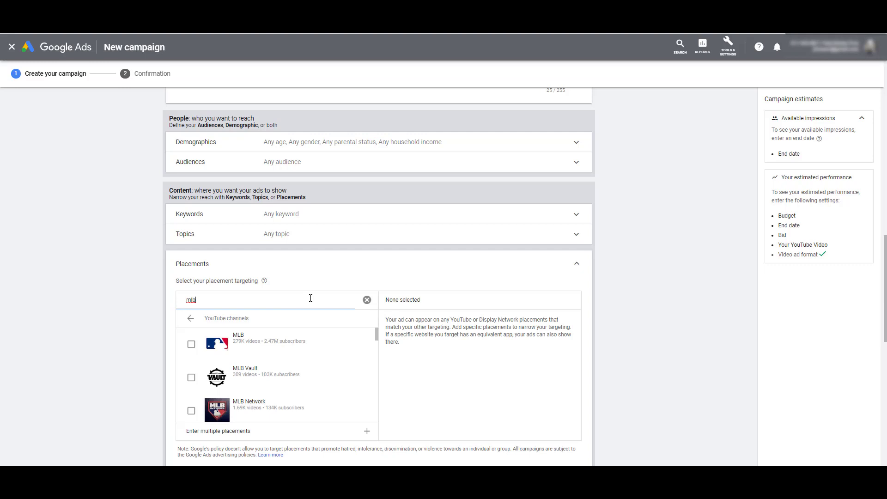
pyautogui.click(192, 345)
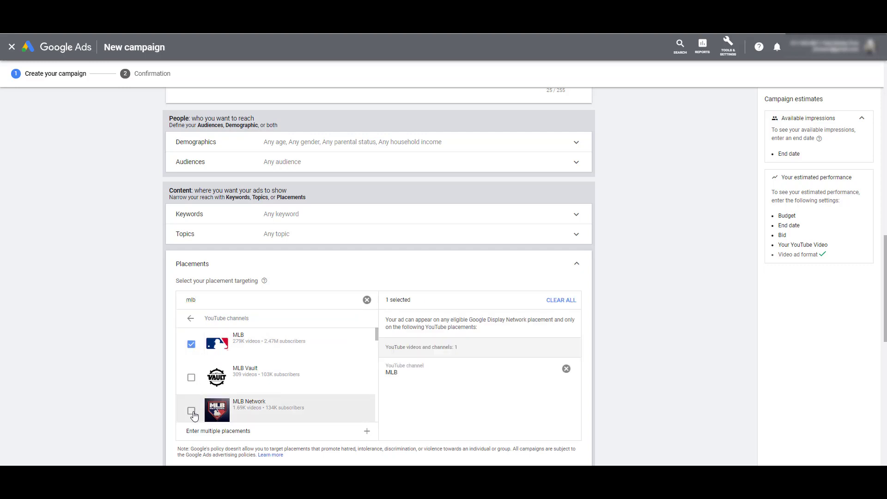
pyautogui.click(191, 412)
pyautogui.scroll(-3, 339, 353)
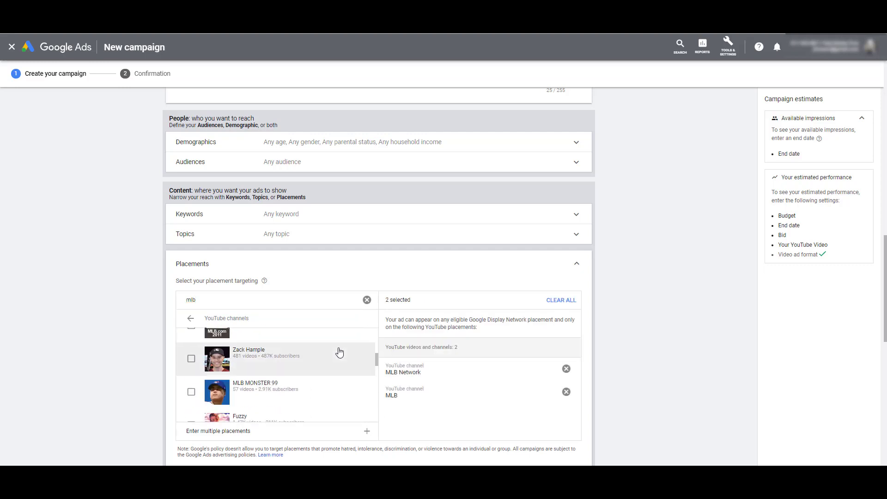
pyautogui.scroll(-1, 339, 353)
pyautogui.scroll(-1, 338, 354)
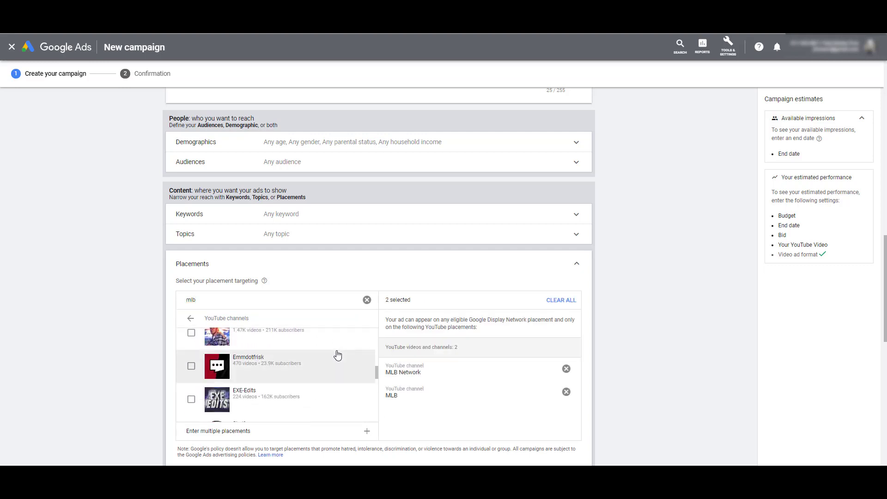
pyautogui.scroll(5, 340, 354)
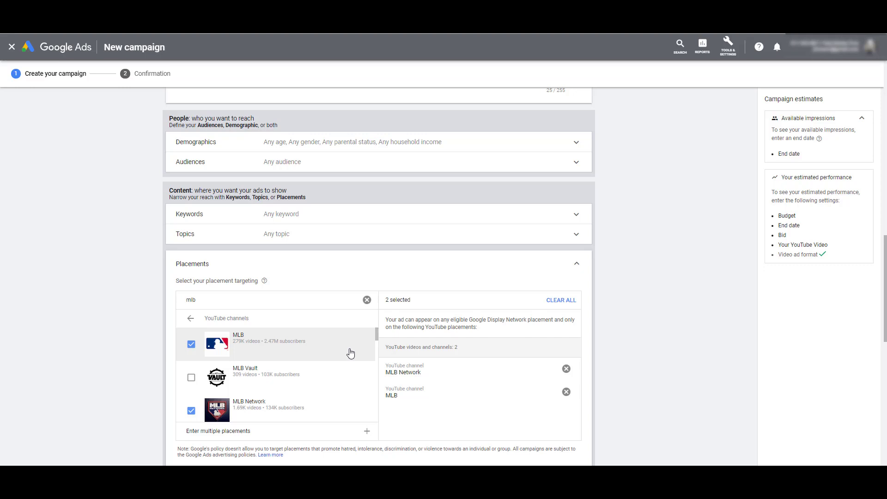
pyautogui.scroll(-1, 633, 275)
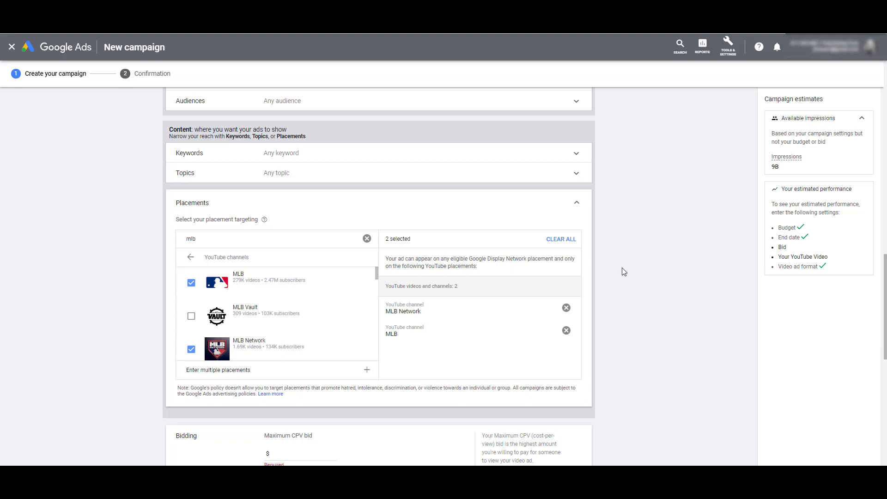
pyautogui.click(190, 257)
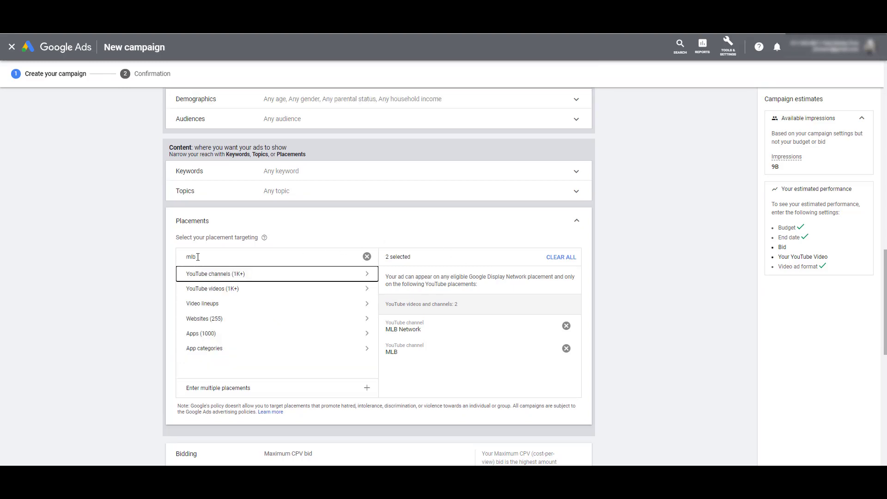
# Search YouTube videos for 'milwaukee brewers' and add three Brewers–White Sox game videos
pyautogui.click(367, 257)
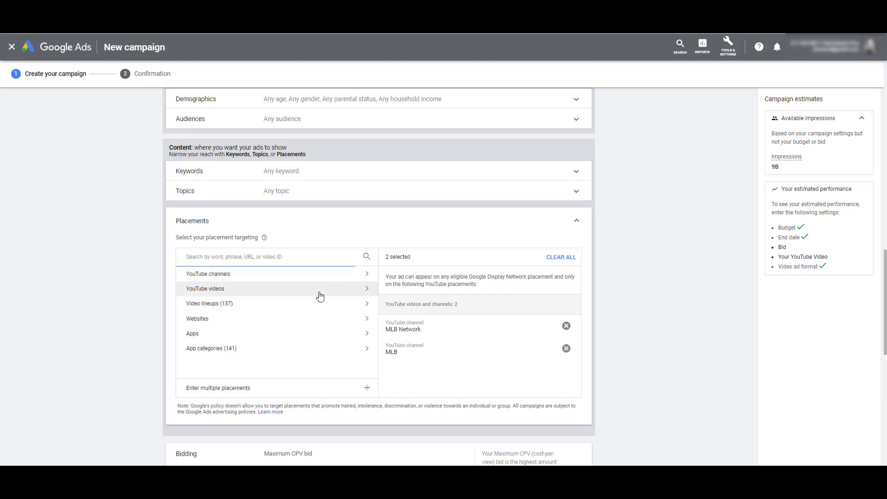
pyautogui.click(320, 296)
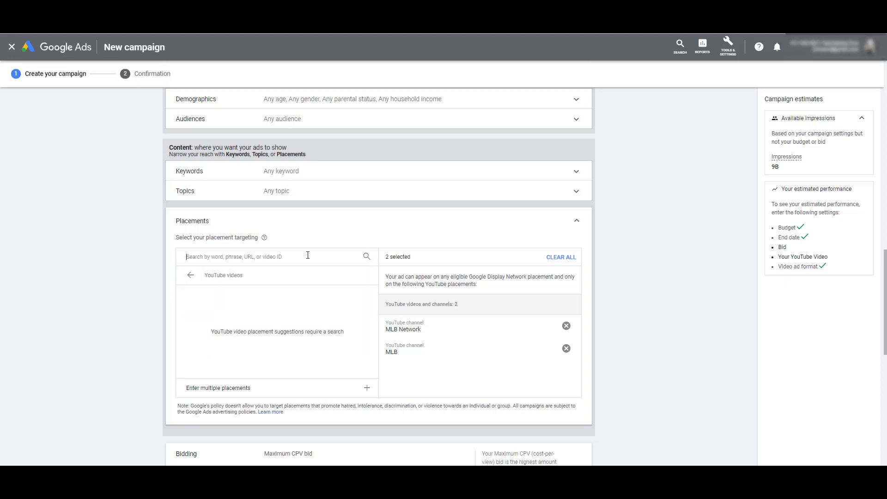
pyautogui.write('milwaukee brewers')
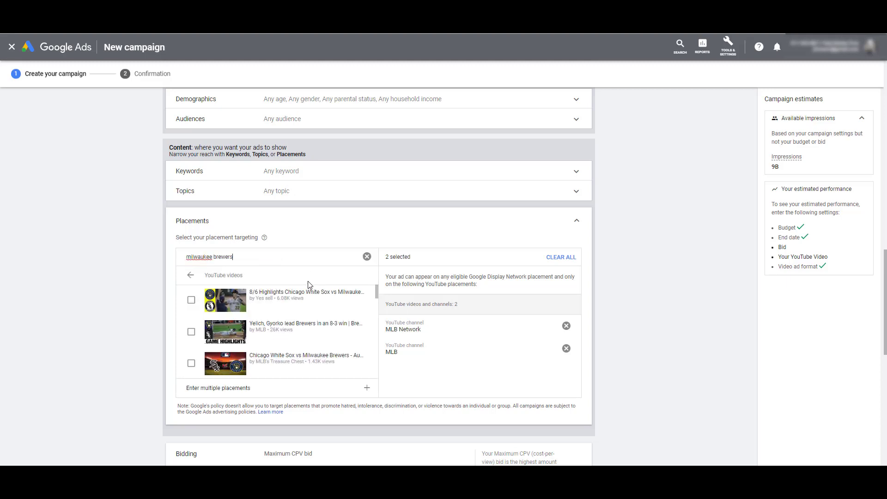
pyautogui.click(191, 332)
pyautogui.click(191, 363)
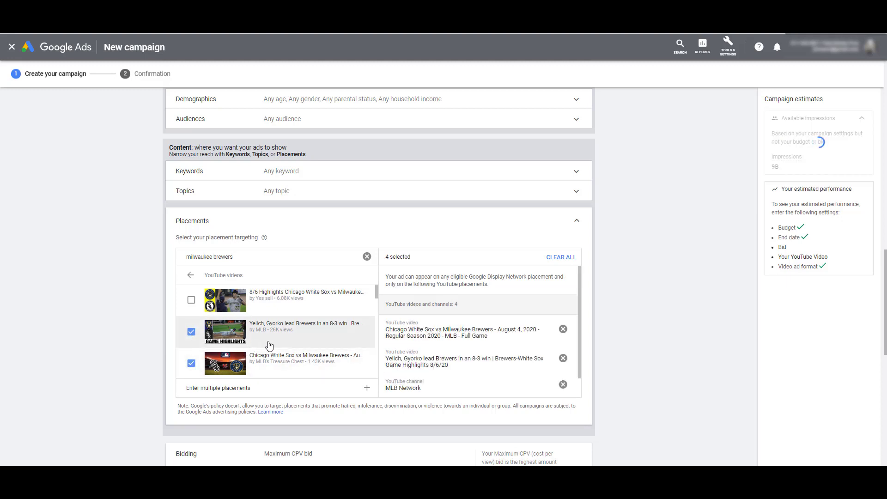
pyautogui.scroll(-2, 277, 337)
pyautogui.click(292, 321)
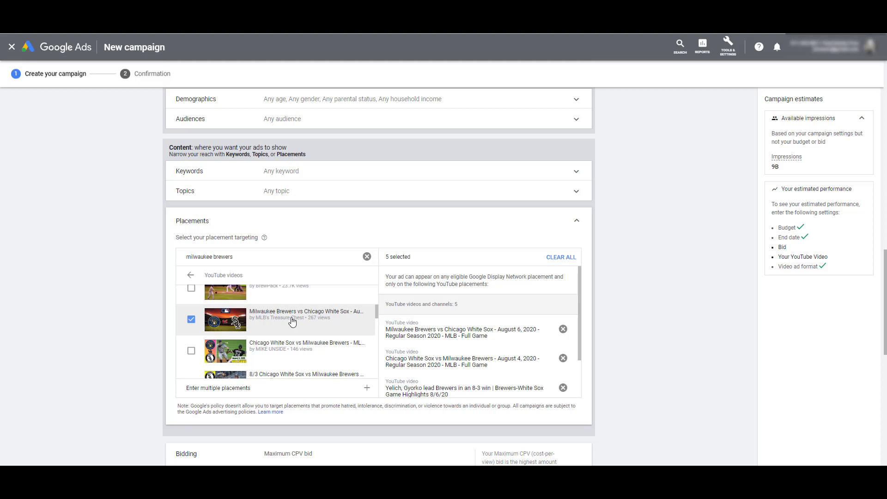
# In Video lineups, add then remove the Popular YouTube content worldwide lineup
pyautogui.click(191, 277)
pyautogui.scroll(-3, 194, 277)
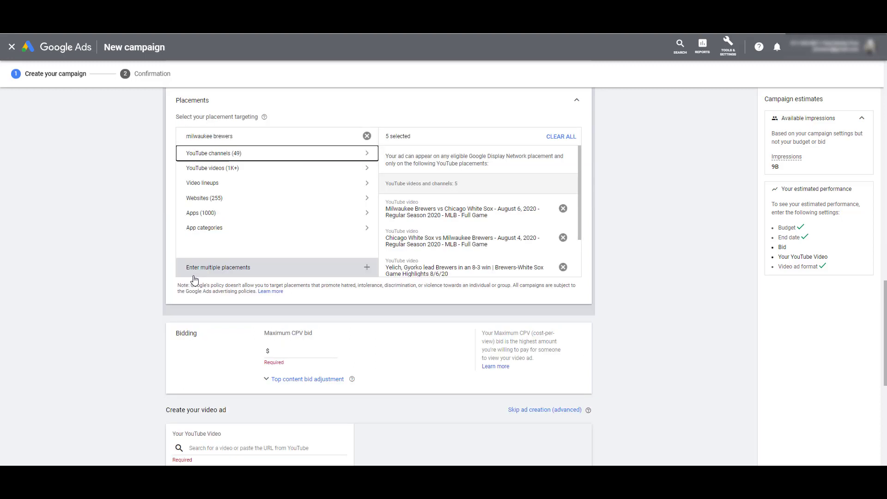
pyautogui.click(367, 137)
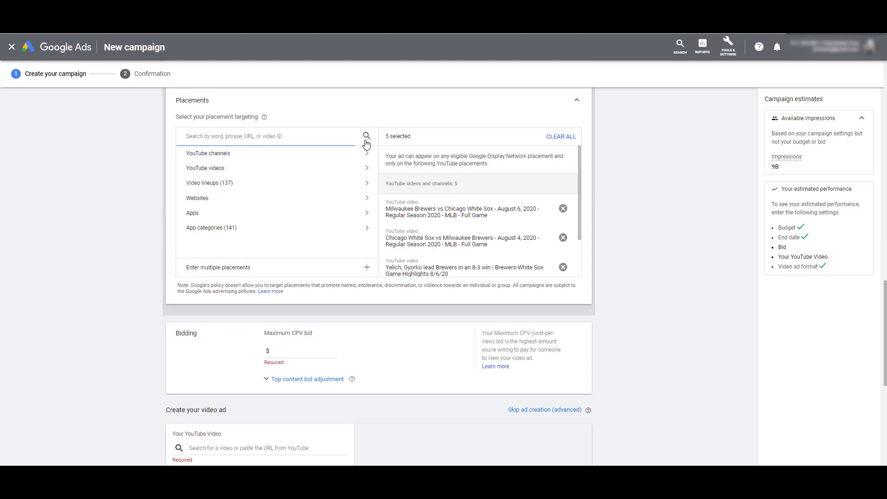
pyautogui.click(337, 184)
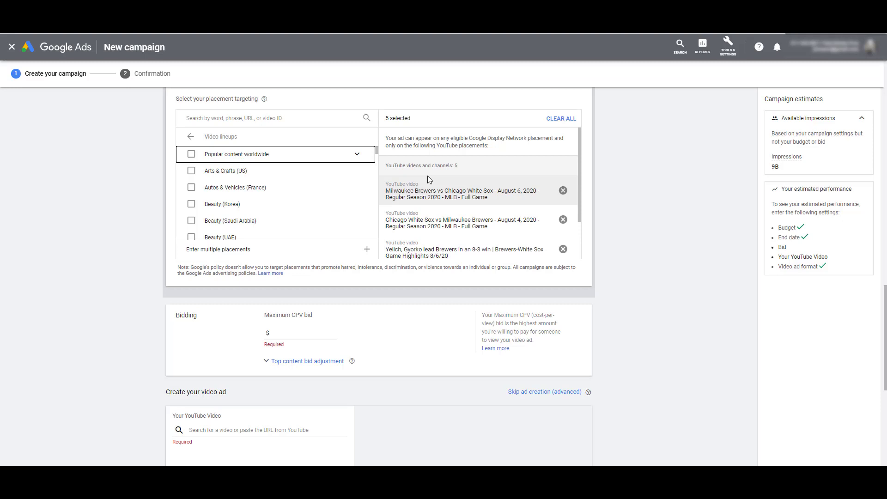
pyautogui.click(357, 155)
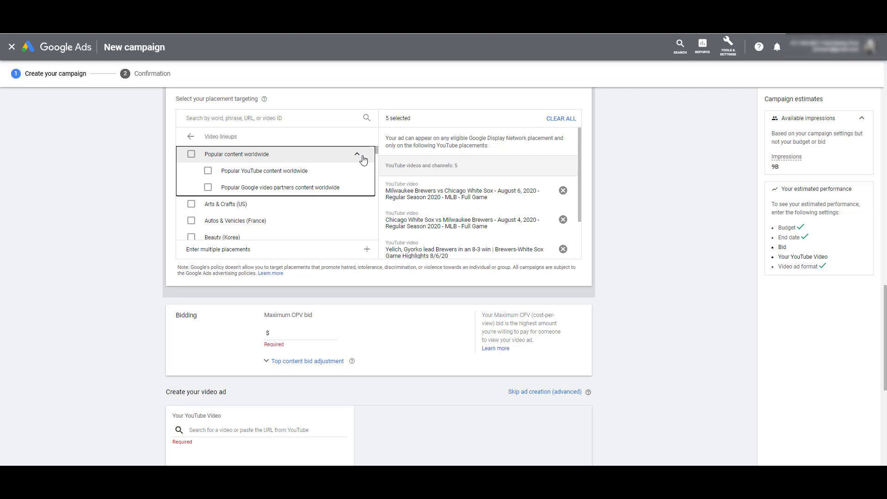
pyautogui.click(301, 170)
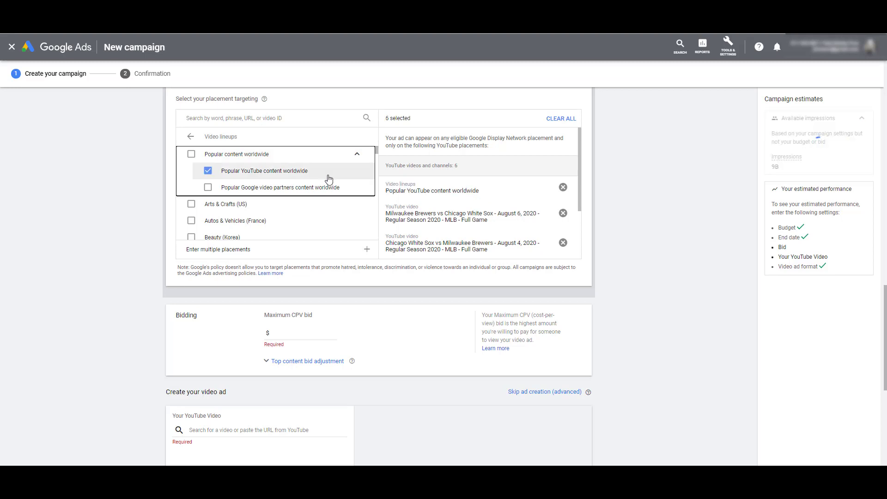
pyautogui.click(328, 177)
# Scroll through the remaining video lineups without adding any
pyautogui.scroll(-1, 331, 195)
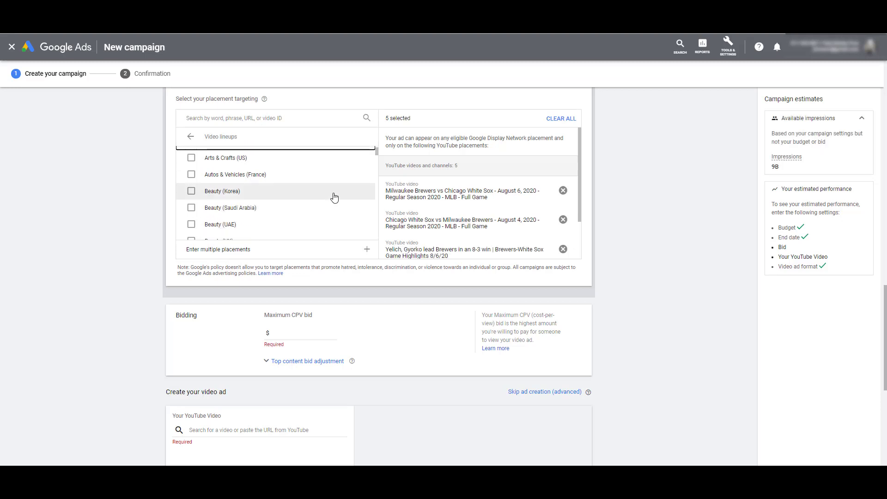
pyautogui.scroll(-4, 335, 198)
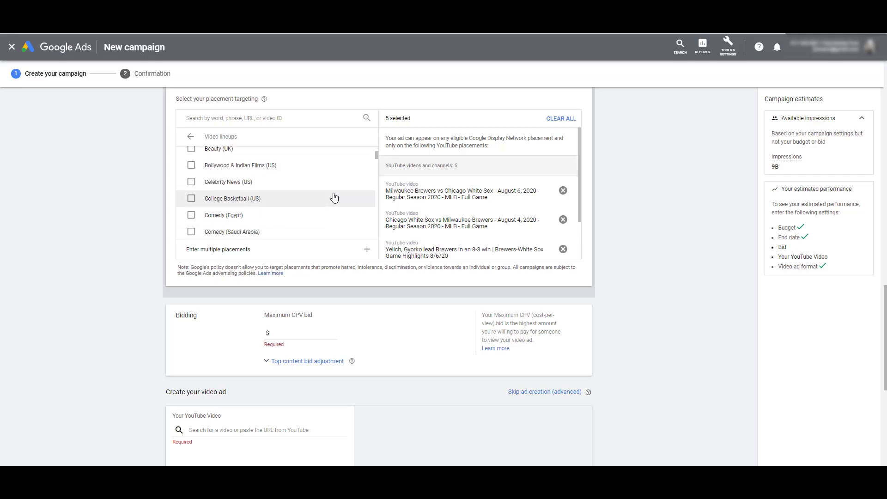
pyautogui.scroll(-3, 335, 197)
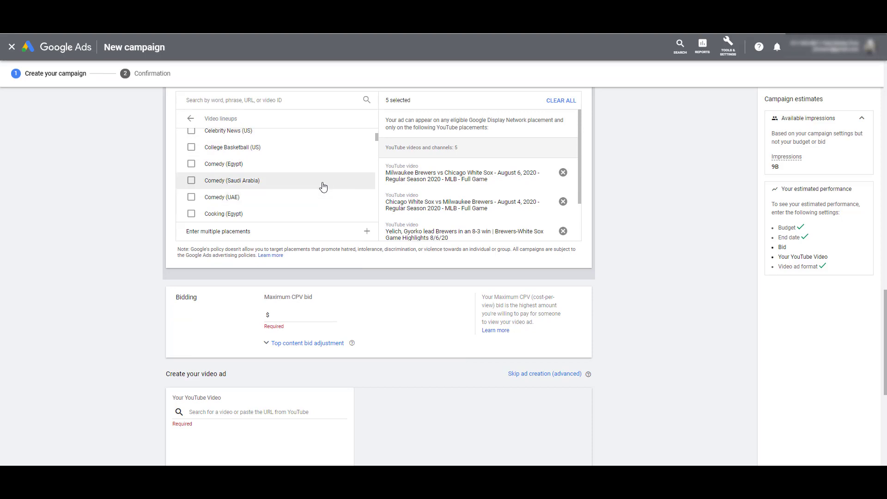
pyautogui.scroll(-6, 323, 187)
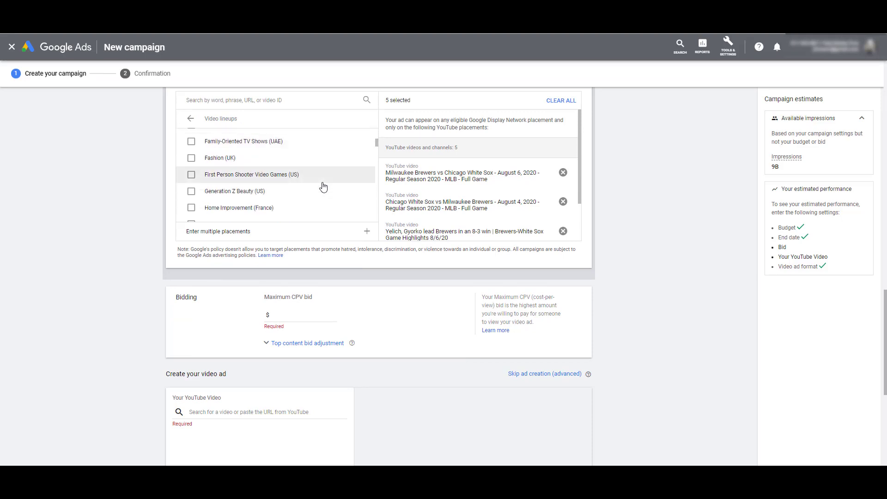
pyautogui.scroll(-5, 323, 186)
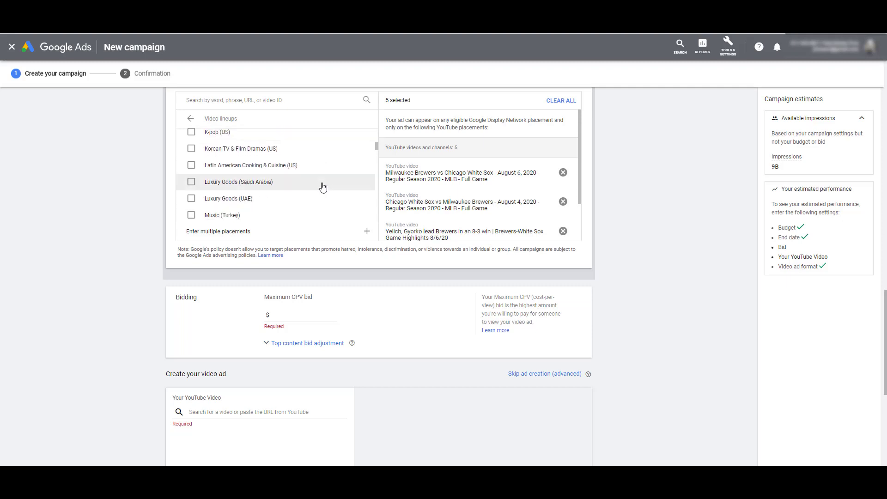
pyautogui.scroll(-5, 323, 186)
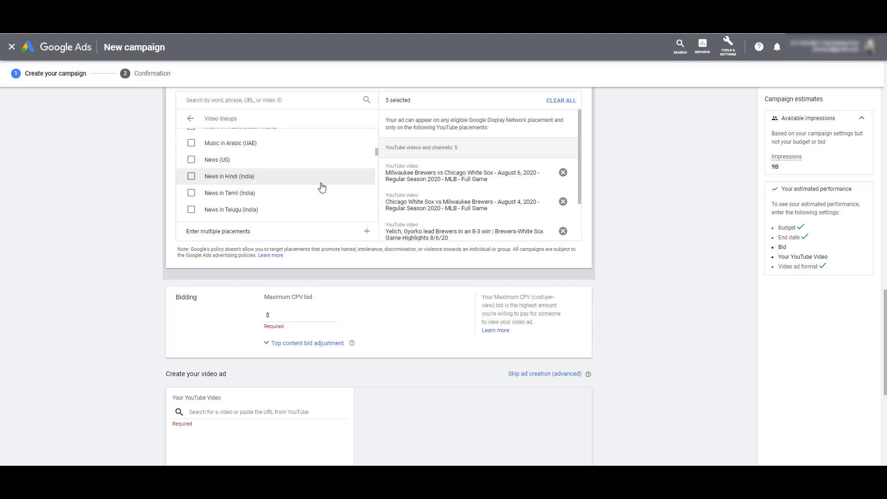
pyautogui.scroll(-5, 322, 187)
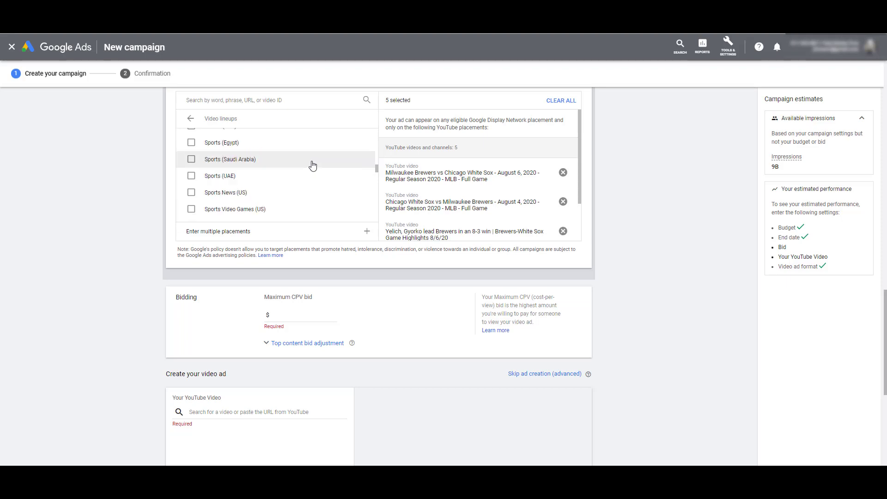
pyautogui.scroll(-2, 313, 166)
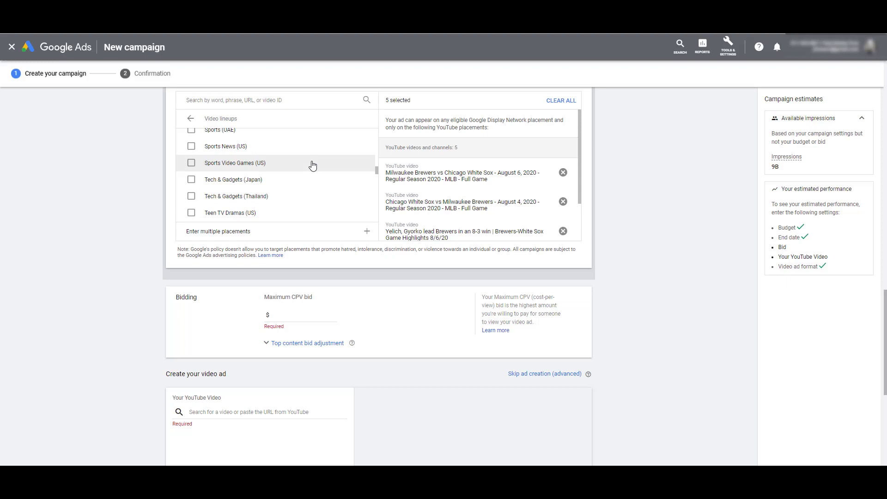
pyautogui.scroll(-3, 313, 166)
pyautogui.scroll(1, 313, 166)
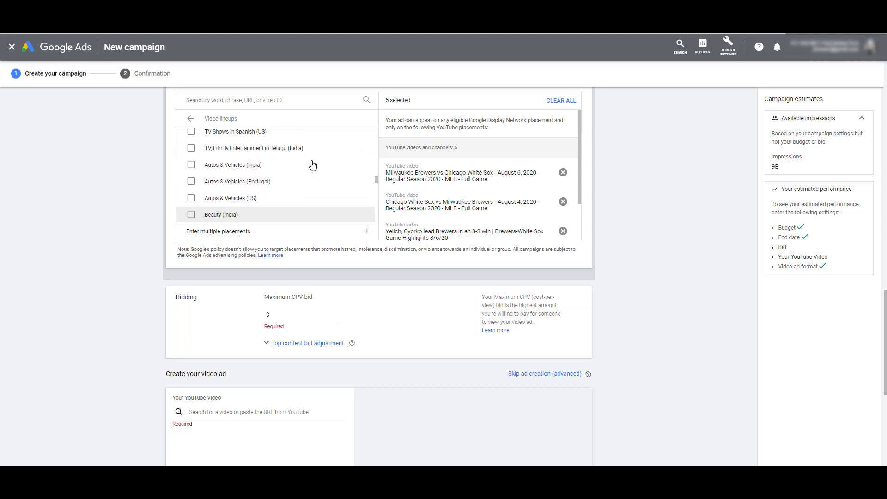
pyautogui.scroll(-5, 313, 165)
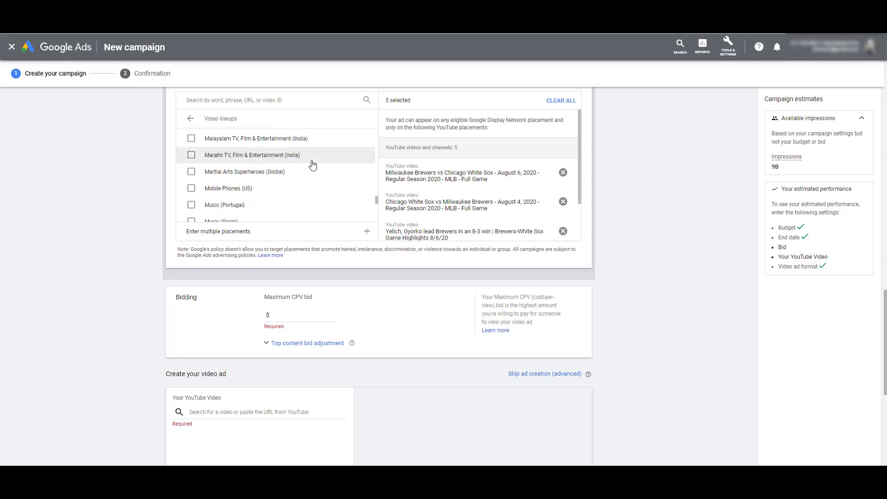
pyautogui.scroll(-5, 313, 165)
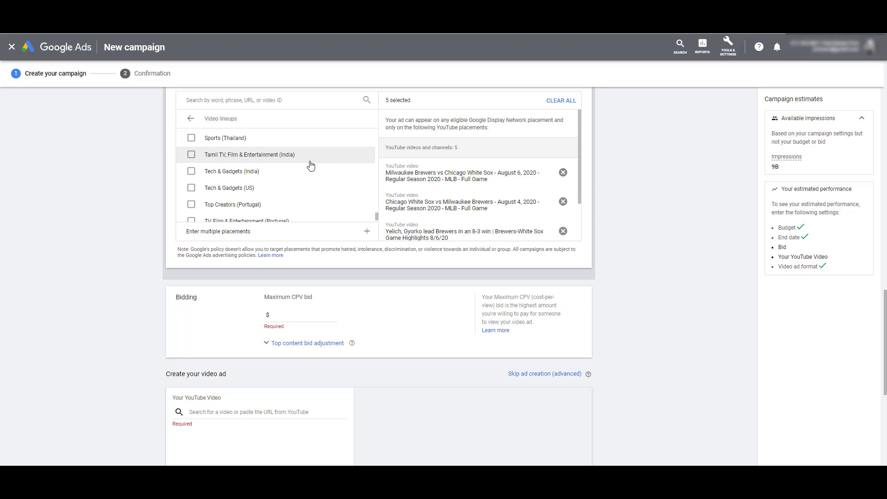
# Leave Video lineups and go back to the placement category list
pyautogui.click(190, 118)
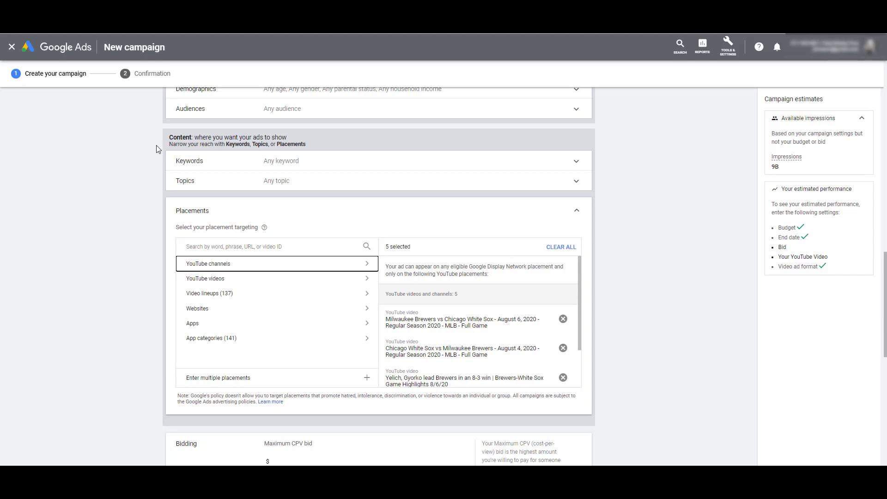
# Search website placements for 'baseball' and clear all five selected video placements
pyautogui.click(327, 309)
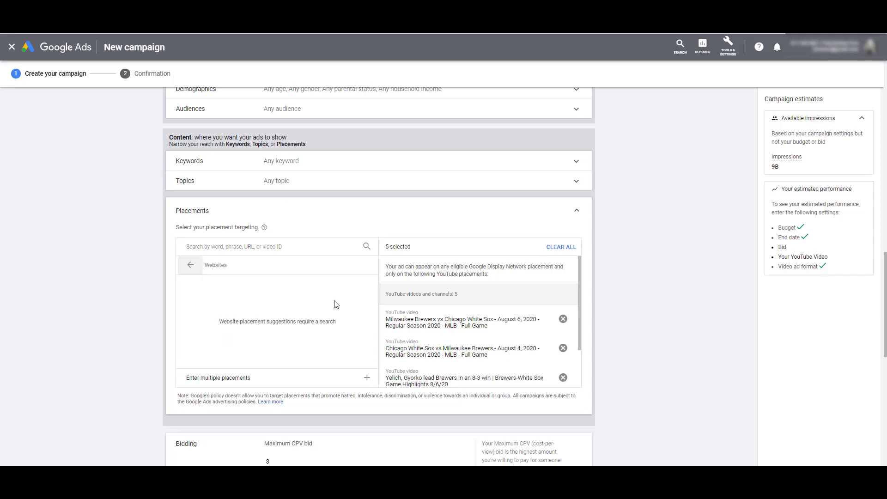
pyautogui.click(310, 246)
pyautogui.write('baseball')
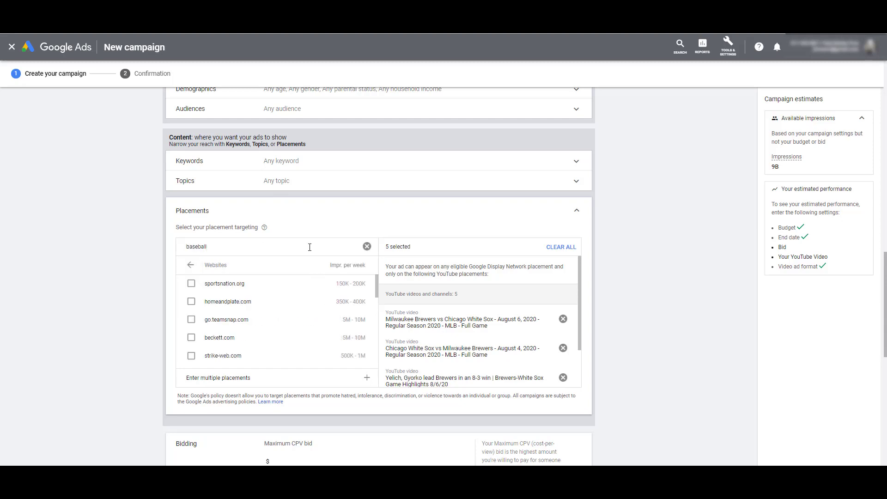
pyautogui.click(561, 247)
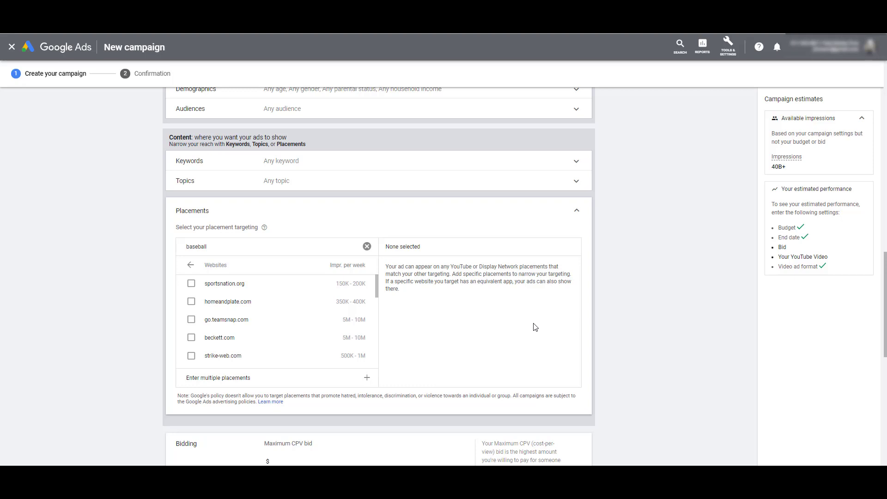
# Tick sportsnation.org, homeandplate.com, go.teamsnap.com, beckett.com and strike-web.com in the baseball website results
pyautogui.click(191, 284)
pyautogui.click(191, 302)
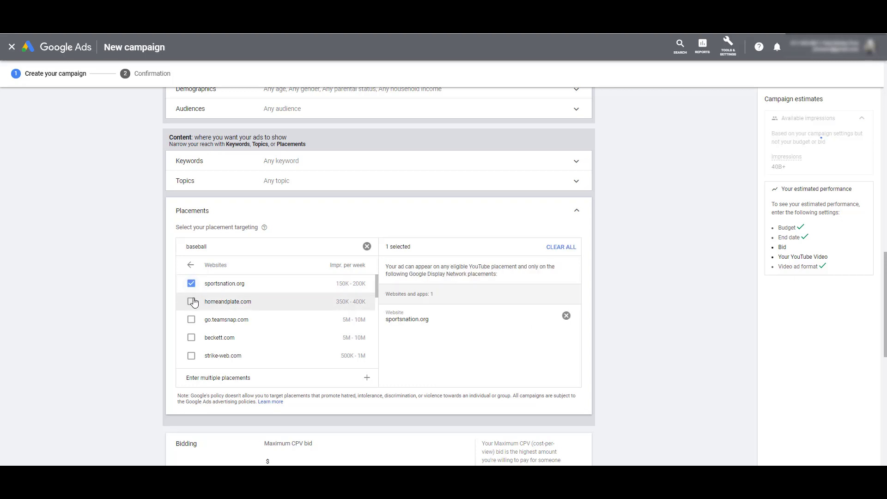
pyautogui.click(192, 319)
pyautogui.click(192, 337)
pyautogui.click(191, 355)
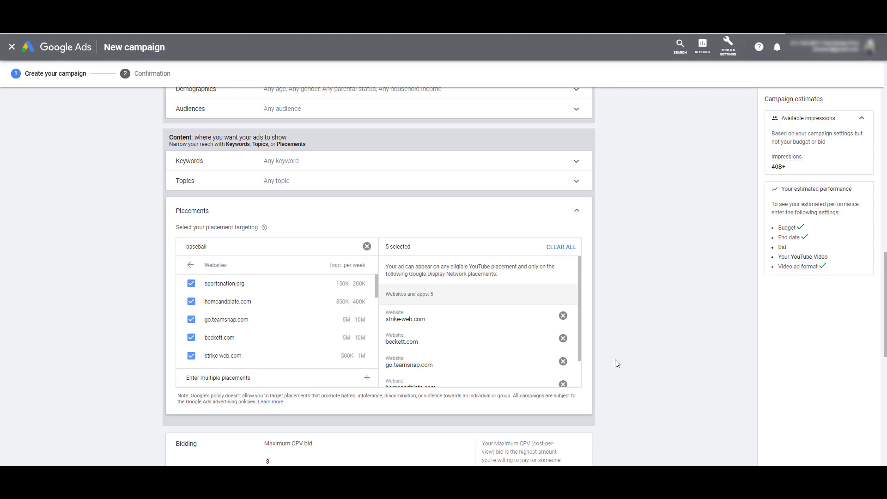
# Clear the website placements, browse app placements for 'baseball game', then return to categories
pyautogui.click(556, 249)
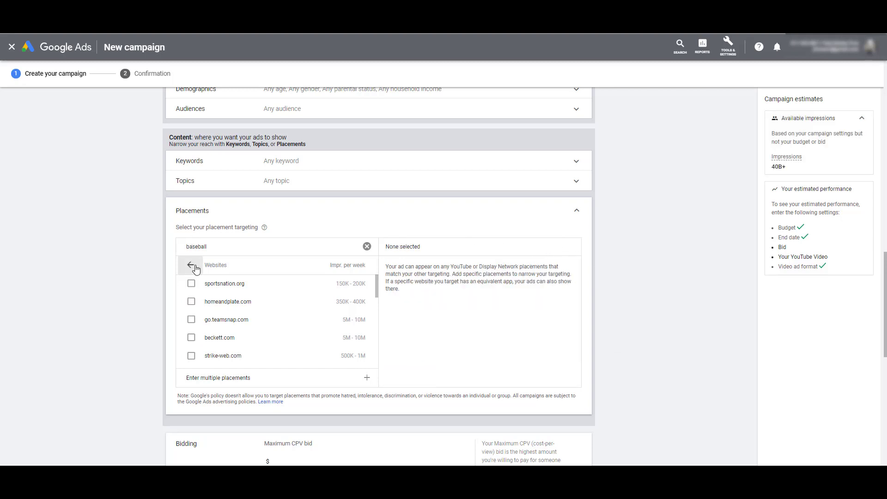
pyautogui.click(367, 247)
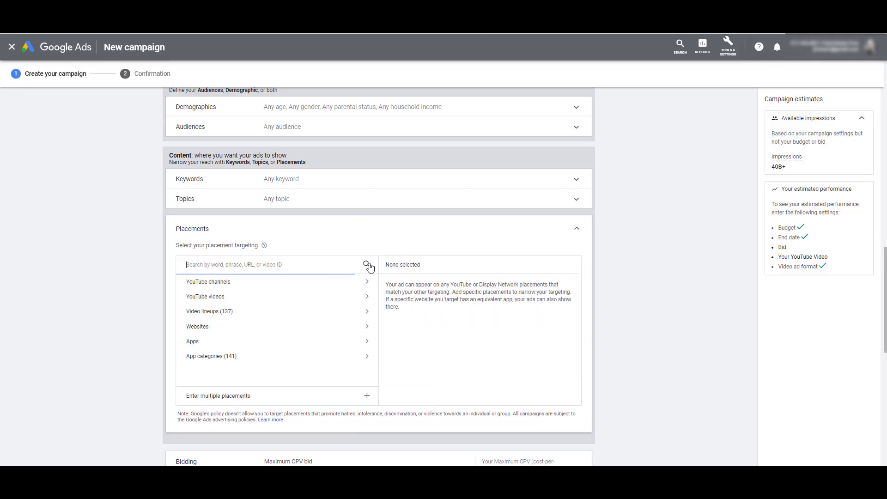
pyautogui.click(372, 345)
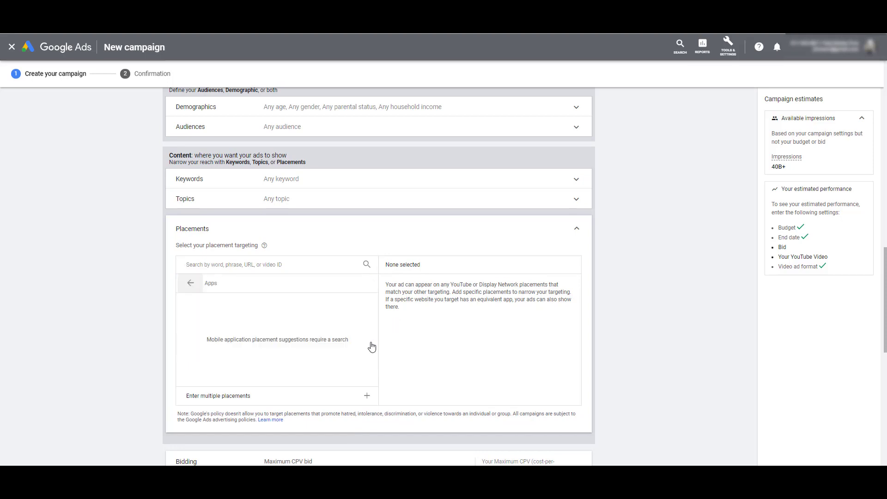
pyautogui.click(317, 266)
pyautogui.write('baseball game')
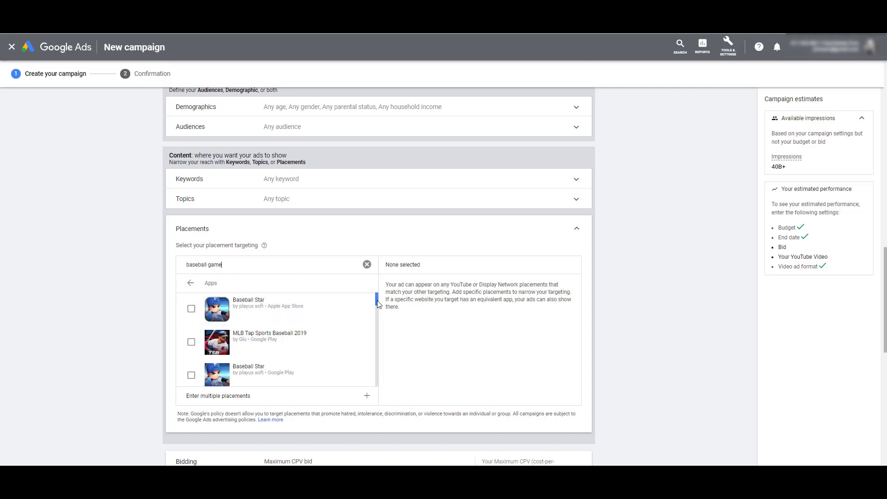
pyautogui.moveTo(377, 305); pyautogui.dragTo(376, 337)
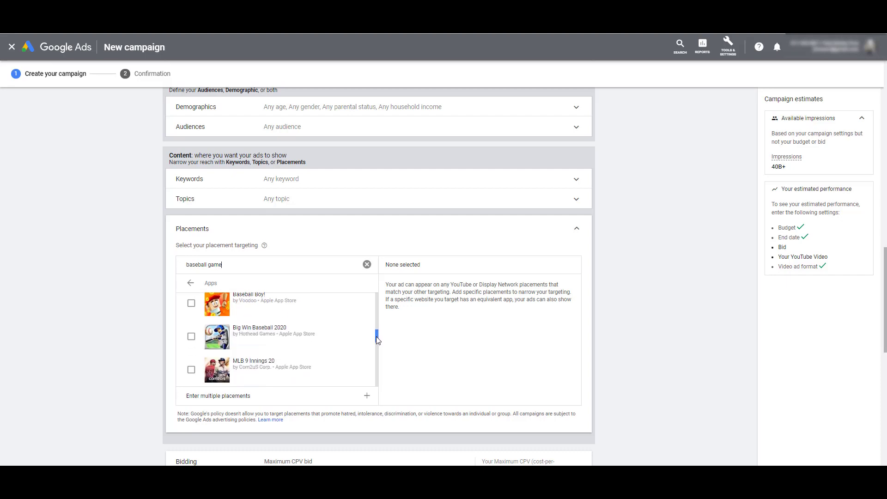
pyautogui.scroll(-3, 376, 340)
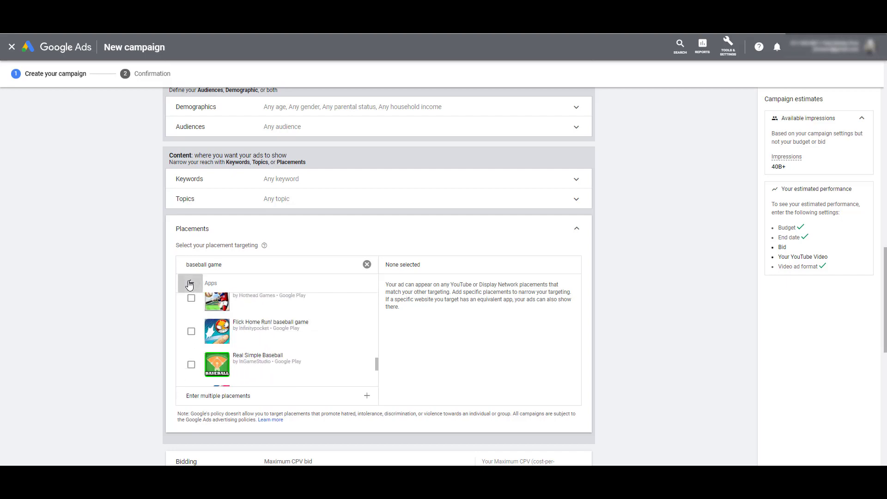
pyautogui.click(189, 284)
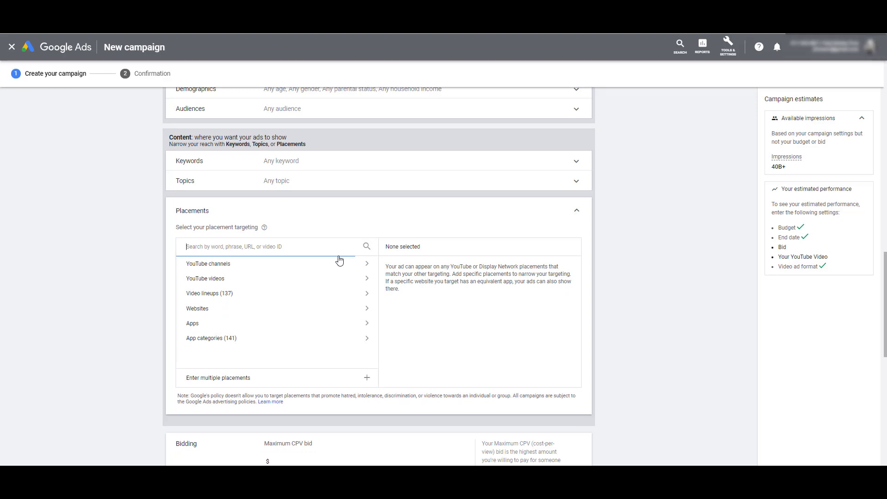
# Browse the Google Play app categories, such as Sports and Tools, in the placement picker
pyautogui.click(344, 337)
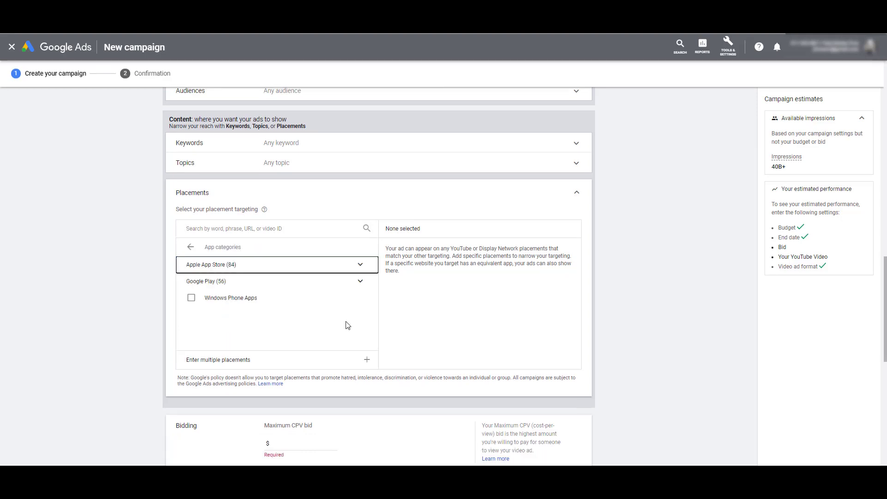
pyautogui.click(365, 282)
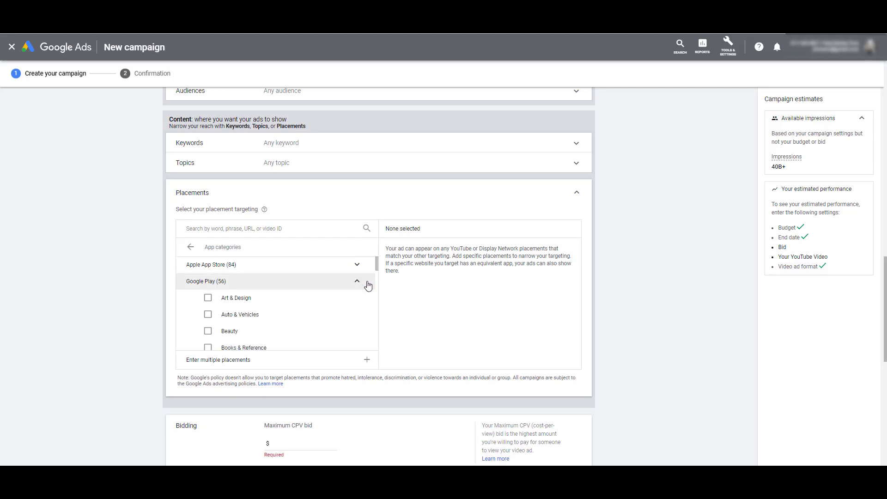
pyautogui.scroll(-4, 366, 295)
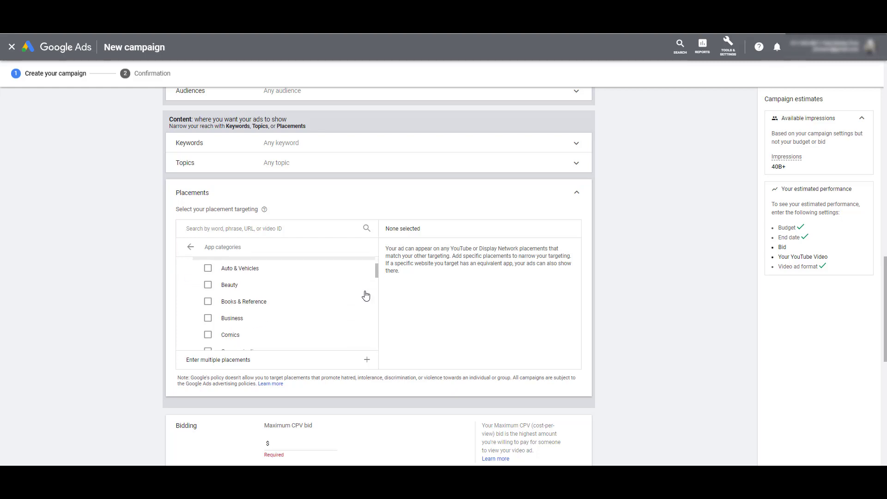
pyautogui.scroll(-4, 366, 295)
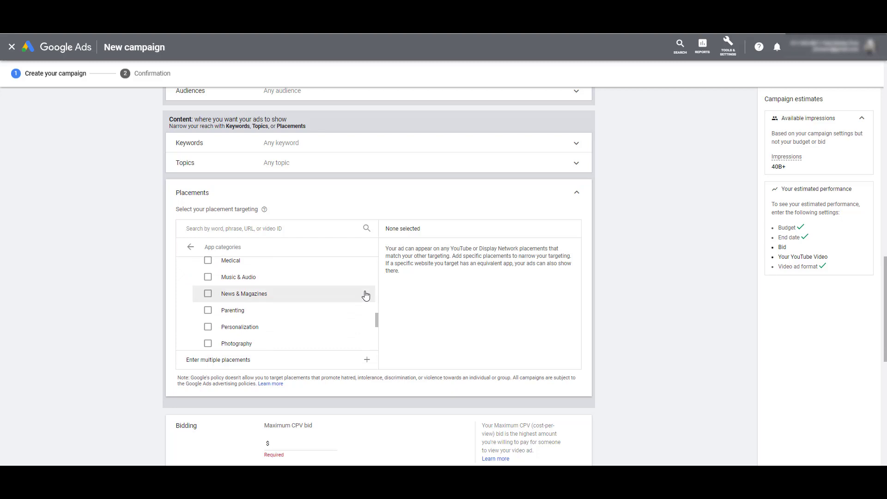
pyautogui.scroll(-4, 365, 295)
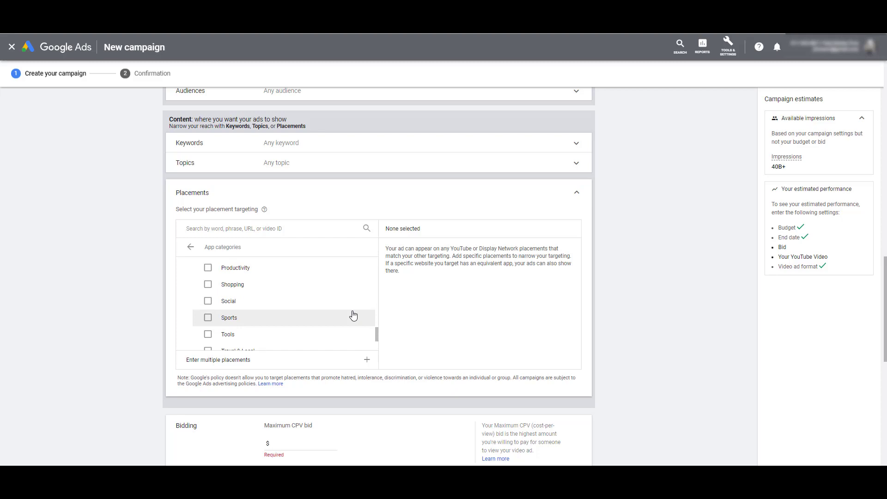
# Return the placement picker to its main category list, from YouTube channels to App categories
pyautogui.click(190, 247)
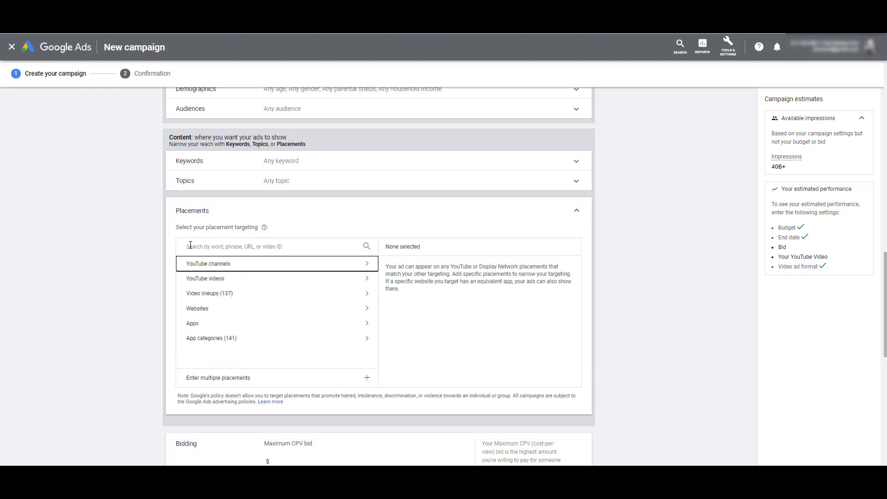
pyautogui.click(453, 355)
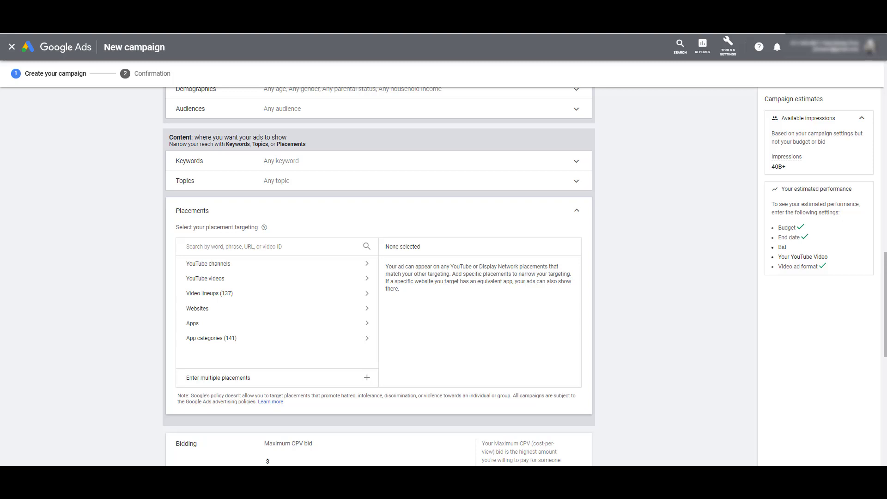
# Paste five baseball YouTube placement URLs, including the MLB channel, and add all five to targeting
pyautogui.click(262, 381)
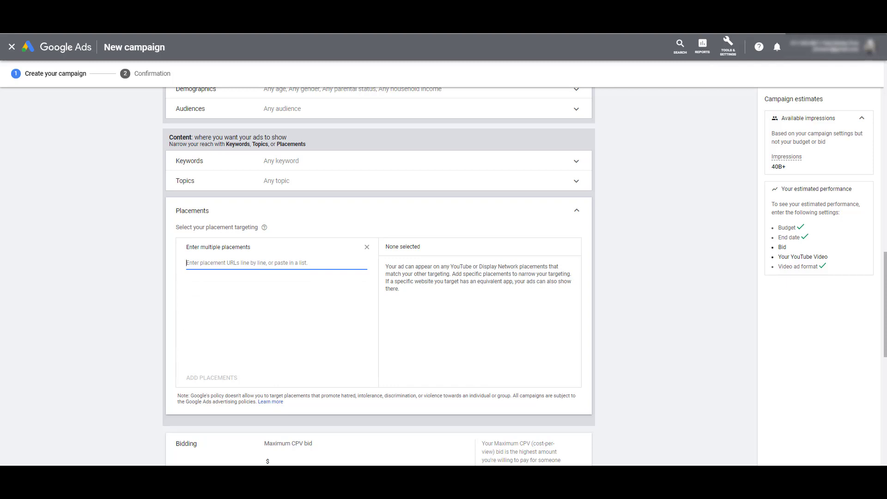
pyautogui.hotkey('alt', 'Tab')
pyautogui.click(305, 263)
pyautogui.write('https://www.youtube.com/watch?v=l0rYw7yMCS0 https://www.youtube.com/watch?v=xcup2zx6DDM https://www.youtube.com/watch?v=UjD_XsXPfCU https://www.youtube.com/watch?v=hEQjdwyli28 https://www.youtube.com/user/MLB')
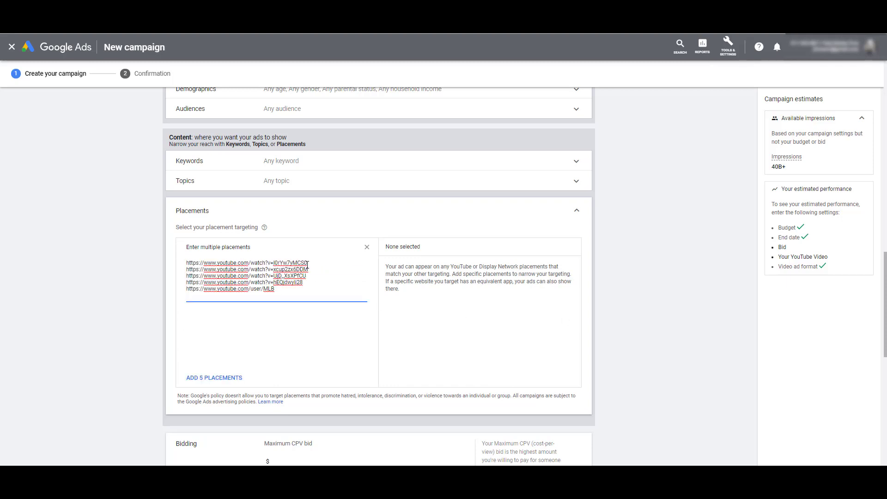
pyautogui.click(228, 381)
pyautogui.scroll(-2, 580, 311)
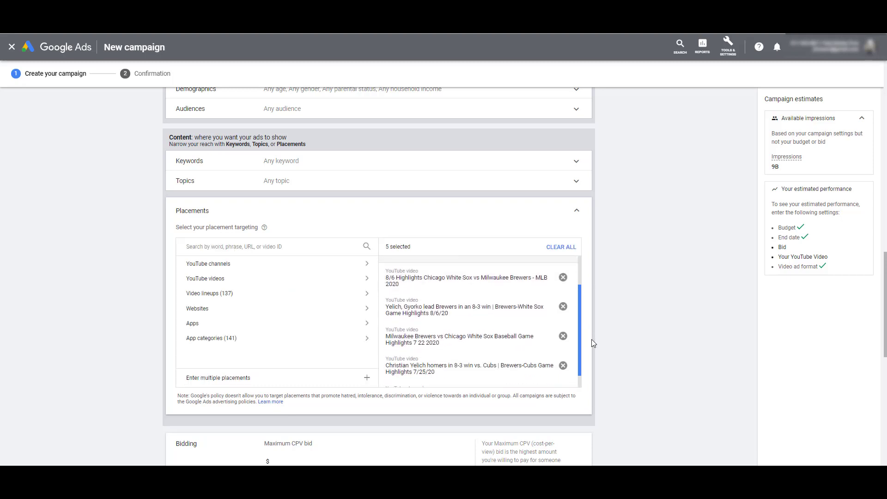
pyautogui.moveTo(593, 342); pyautogui.dragTo(596, 361)
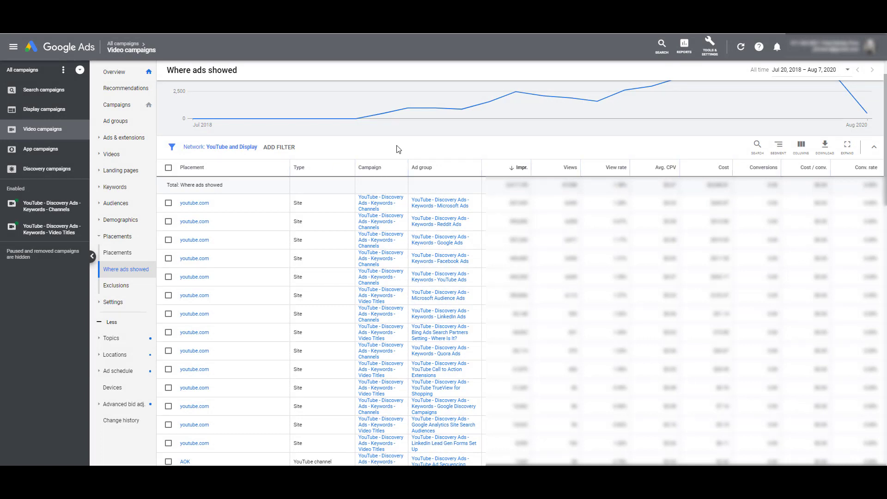
pyautogui.click(219, 147)
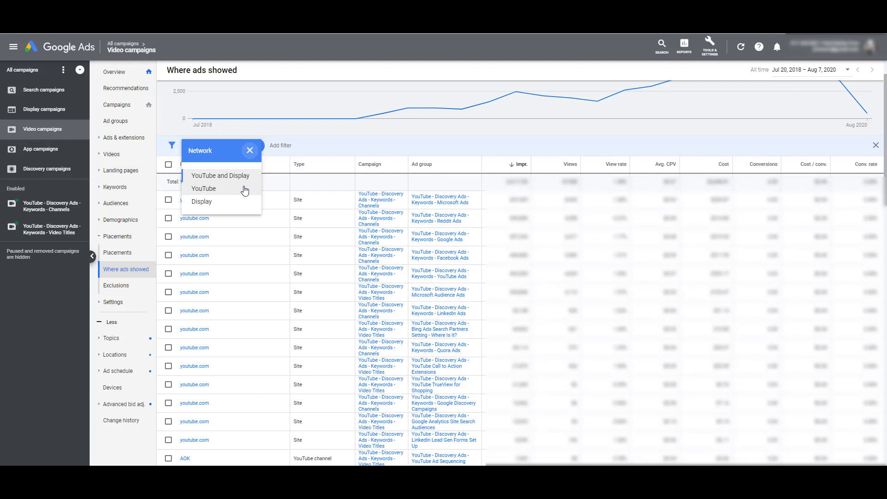
pyautogui.click(468, 133)
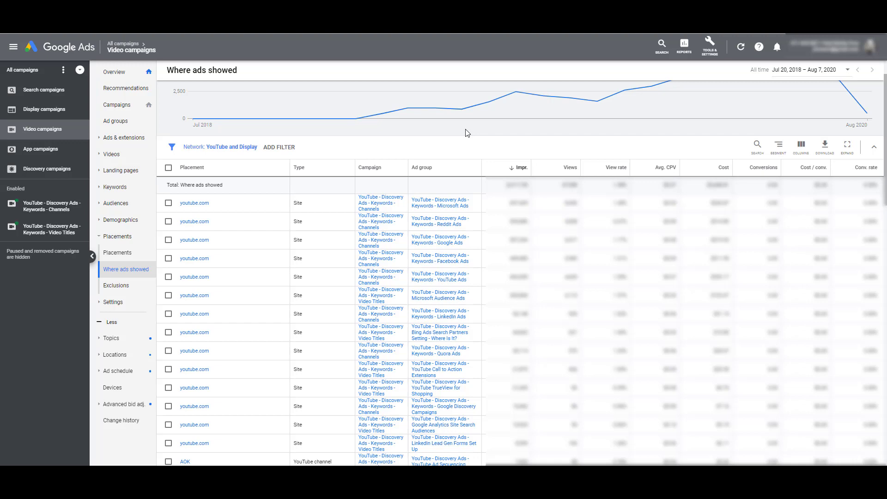
# Scroll the Where ads showed table down to YouTube channel rows such as CNN Business
pyautogui.scroll(-5, 474, 222)
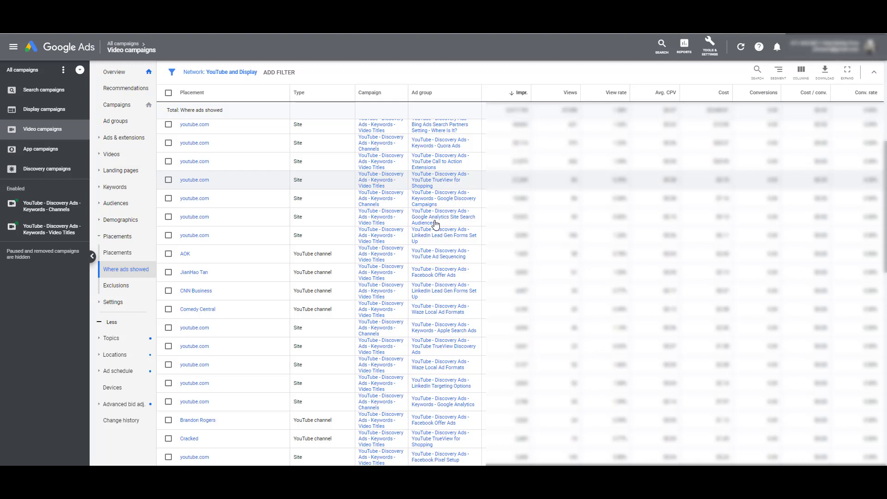
pyautogui.click(169, 255)
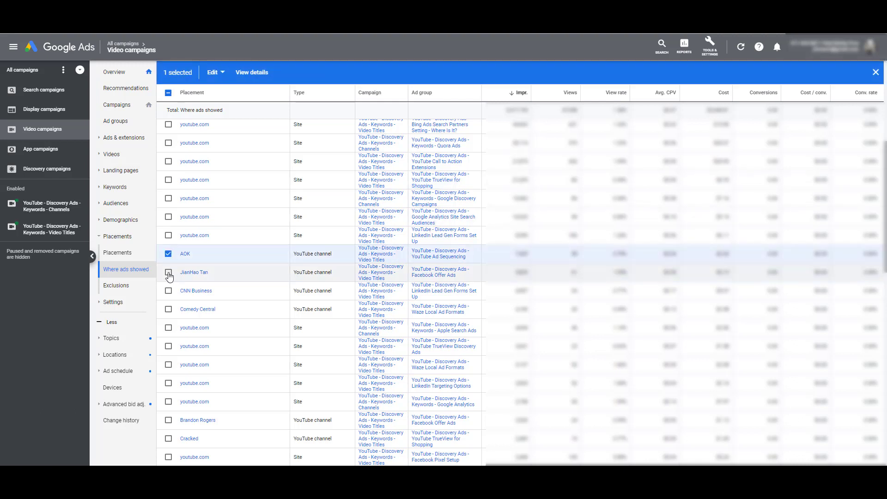
pyautogui.click(168, 272)
pyautogui.click(221, 78)
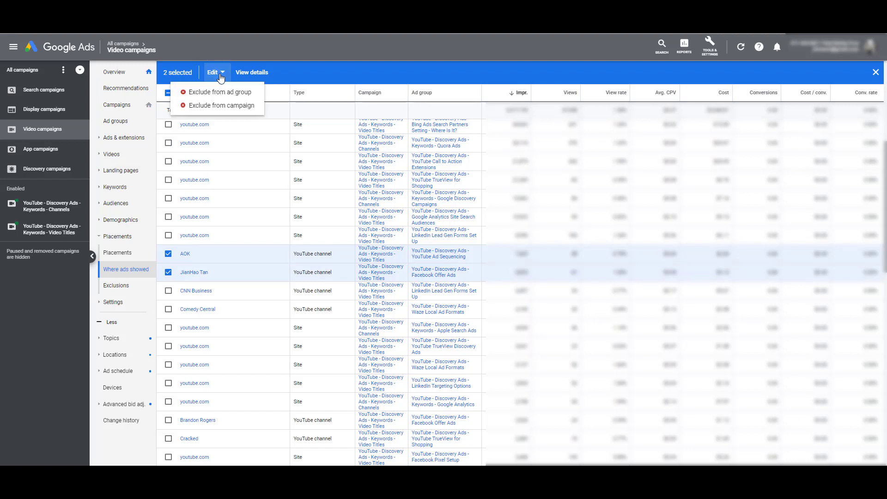
pyautogui.click(220, 92)
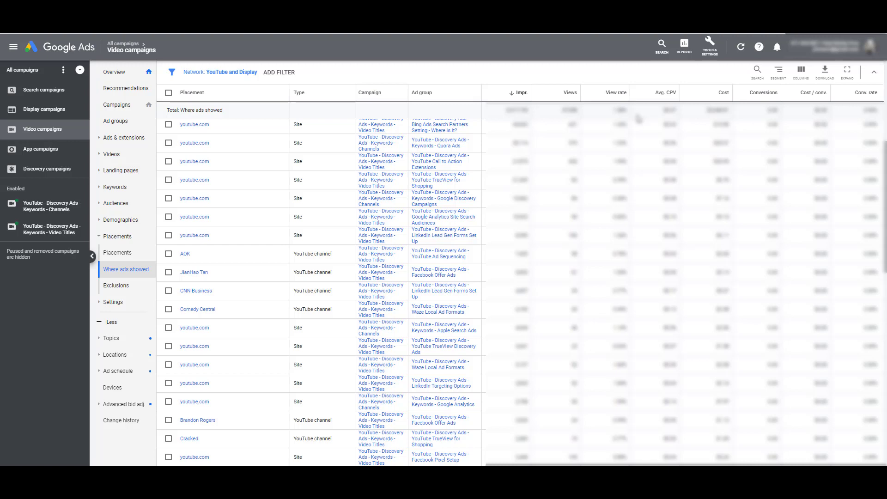
# From Tools & Settings, start a new placement exclusion list named 'YouTube Campaigns'
pyautogui.click(711, 46)
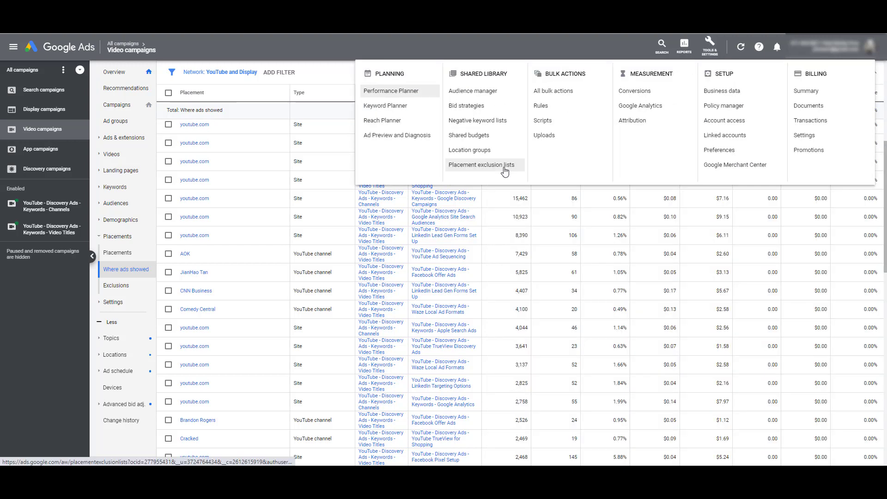
pyautogui.click(504, 172)
pyautogui.click(10, 71)
pyautogui.click(28, 101)
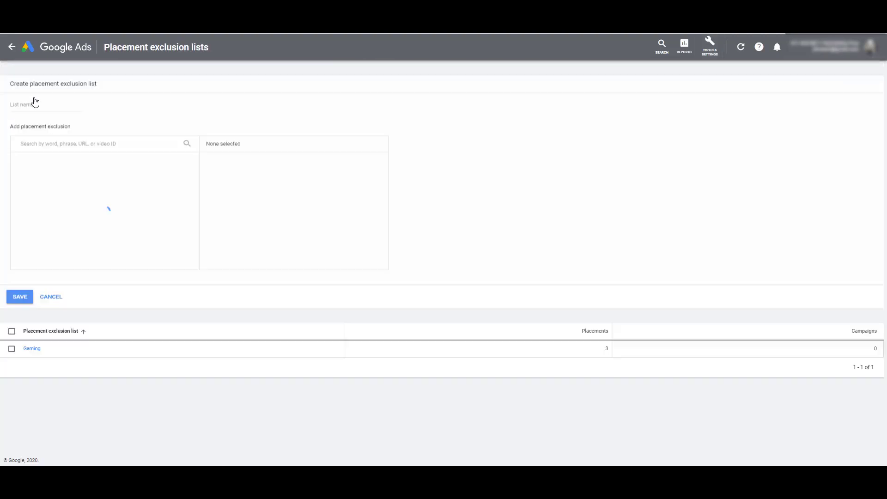
pyautogui.write('YouTube Campaigns')
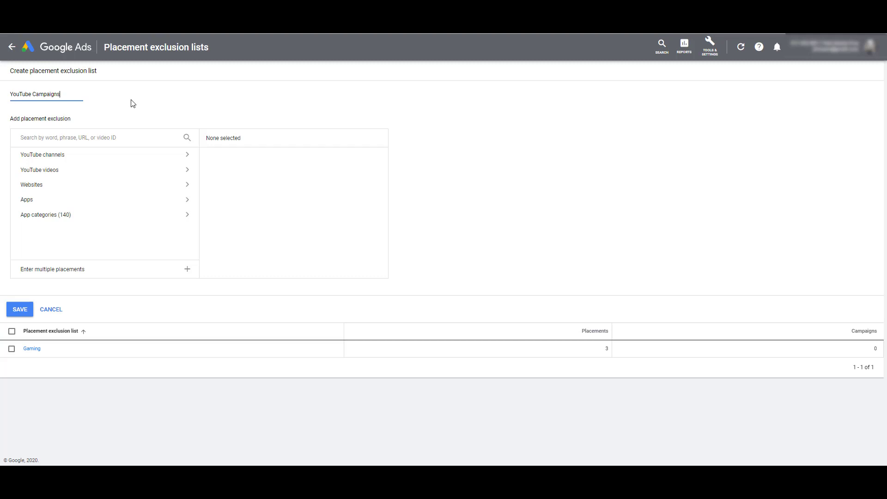
# Search 'basketball' and exclude three YouTube channels, including NBA and Professor Live
pyautogui.click(132, 136)
pyautogui.write('basketball')
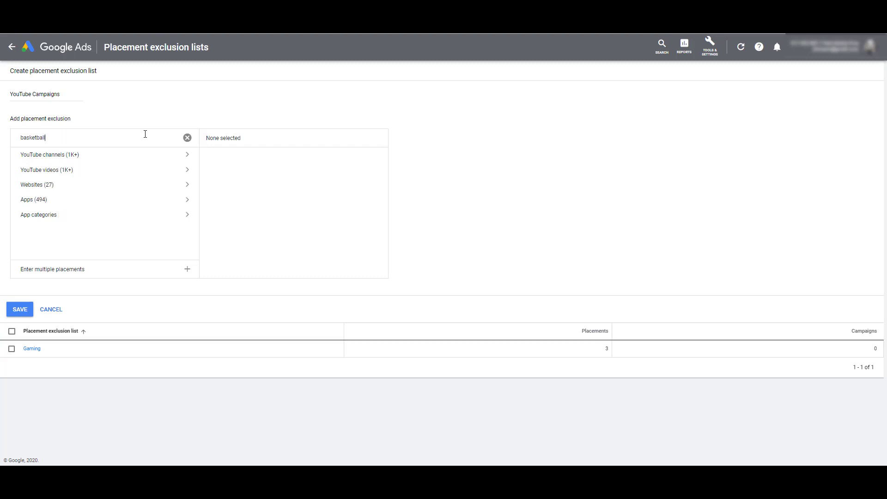
pyautogui.click(159, 156)
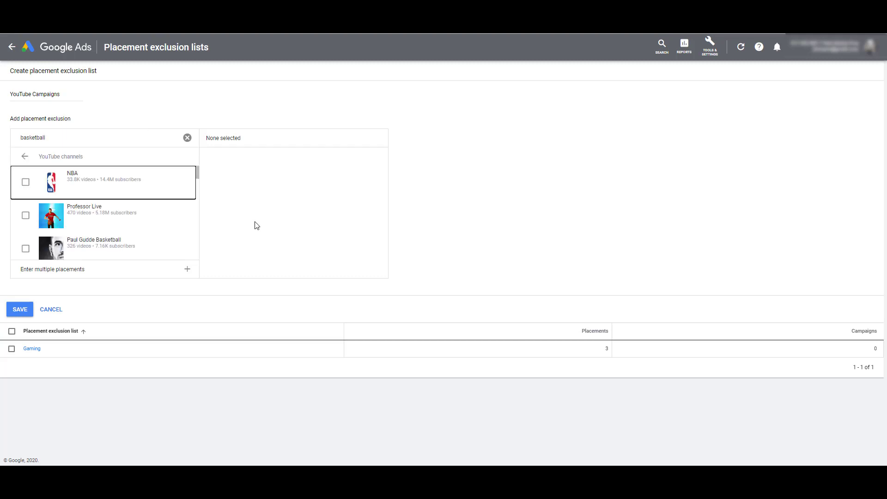
pyautogui.click(26, 182)
pyautogui.click(25, 215)
pyautogui.click(26, 249)
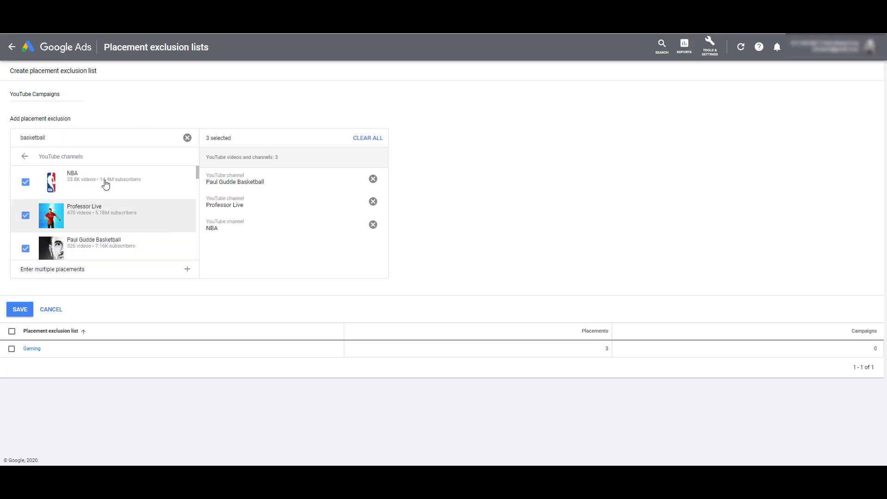
# Exclude three basketball videos: 2019 NBA Finals best plays, TOUGH 1v1, and Best of Plays 2019-20
pyautogui.click(25, 157)
pyautogui.click(25, 178)
pyautogui.click(26, 182)
pyautogui.click(25, 213)
pyautogui.click(25, 244)
# Exclude the websites theuconnblog.com, manhattan-nest.com and nba2k.io
pyautogui.click(25, 157)
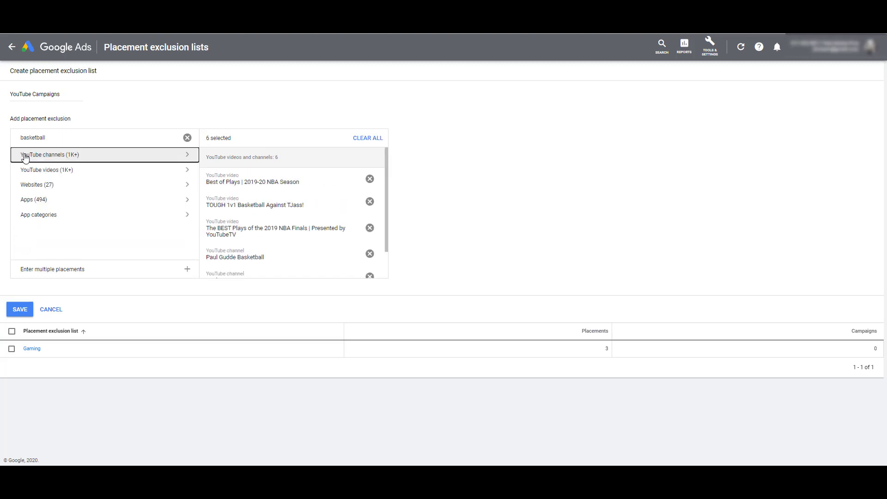
pyautogui.click(76, 185)
pyautogui.click(25, 174)
pyautogui.click(26, 192)
pyautogui.click(25, 210)
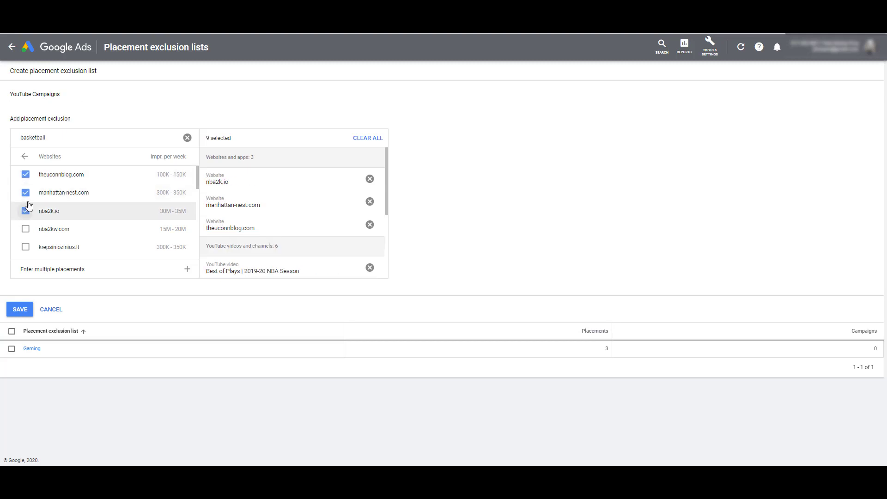
# Save the list with its nine basketball exclusions and open it
pyautogui.click(25, 156)
pyautogui.click(160, 203)
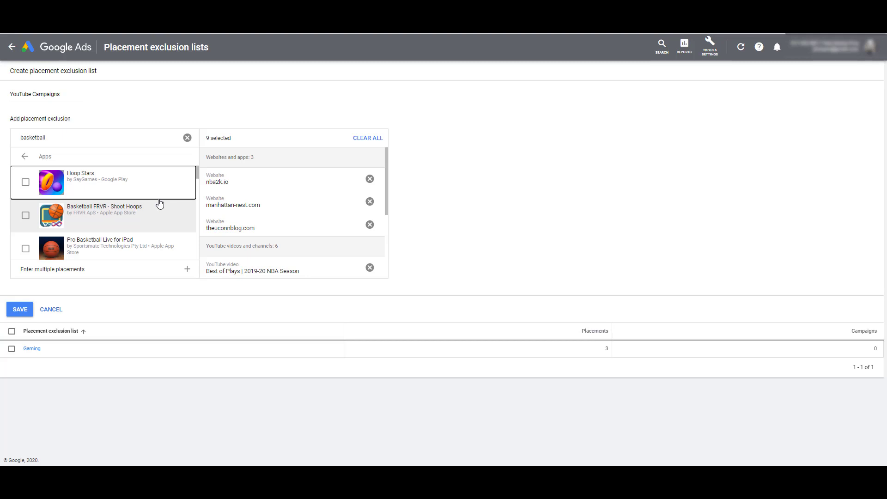
pyautogui.click(16, 311)
pyautogui.click(71, 128)
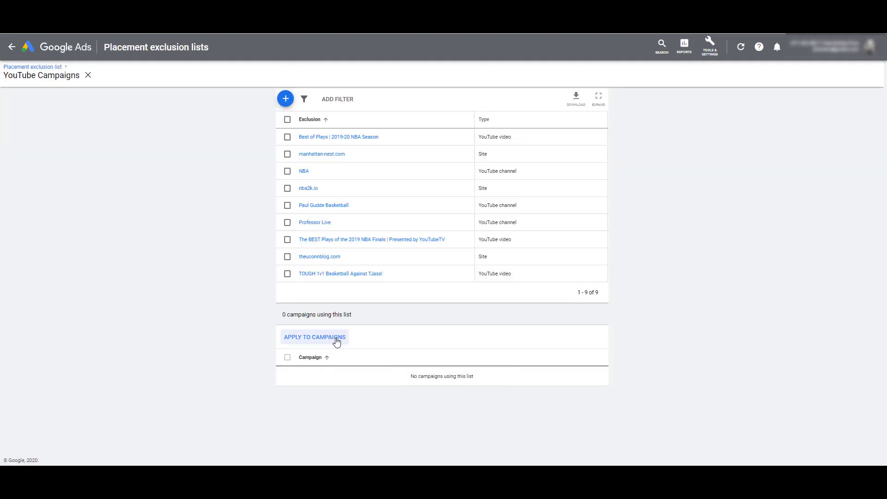
# Apply the list to the Discovery Ads Keywords - Channels and Keywords - Video Titles campaigns
pyautogui.click(337, 341)
pyautogui.click(306, 225)
pyautogui.click(305, 241)
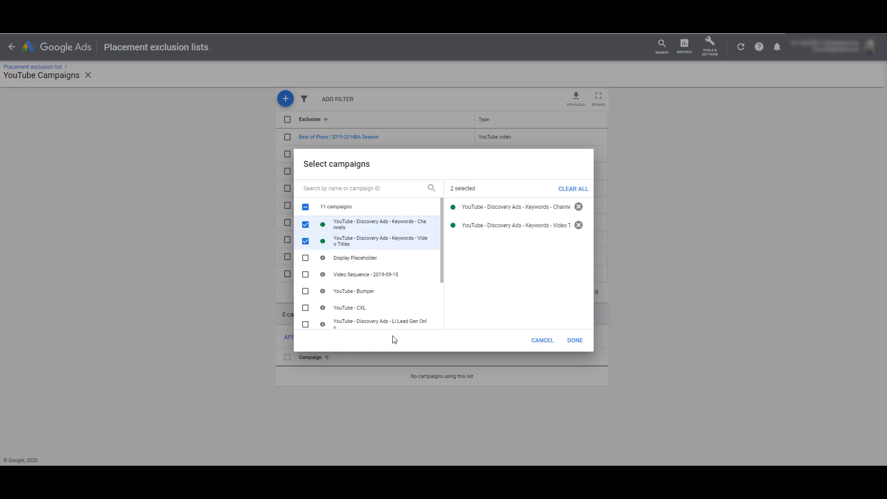
pyautogui.click(585, 346)
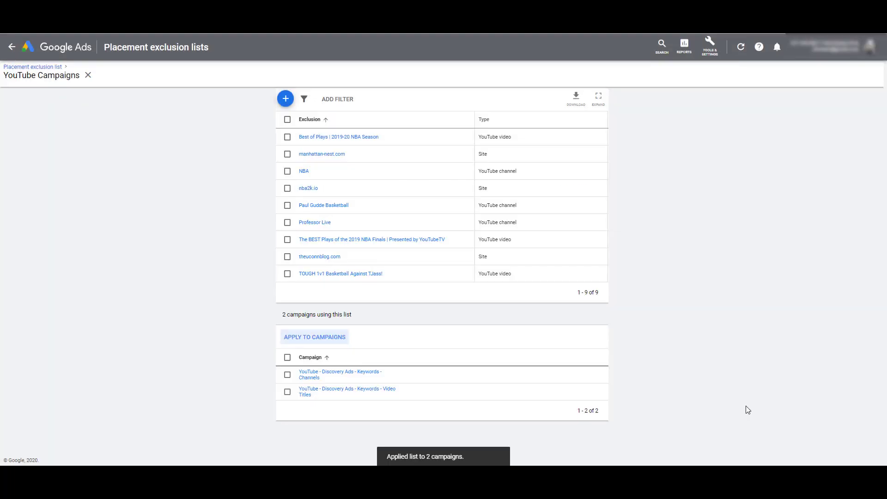